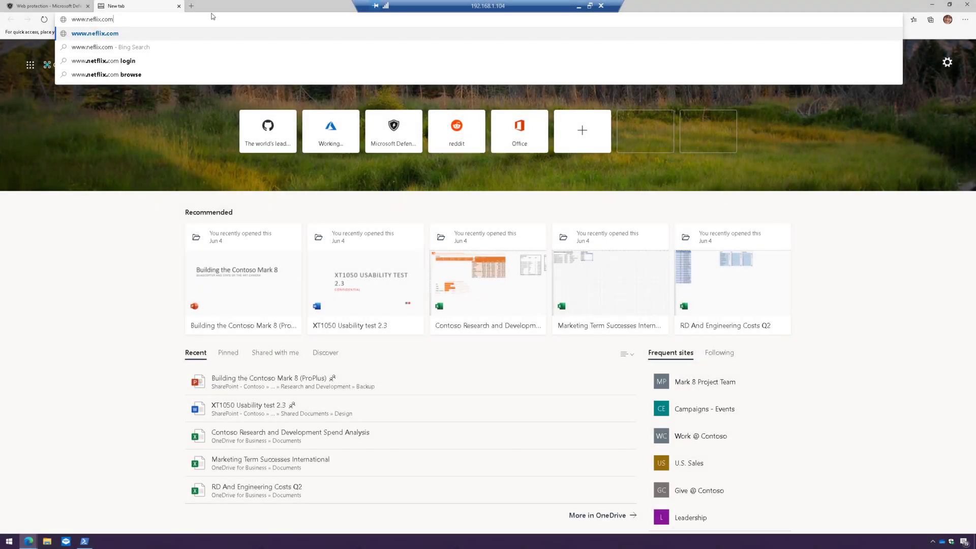
pyautogui.press('Return')
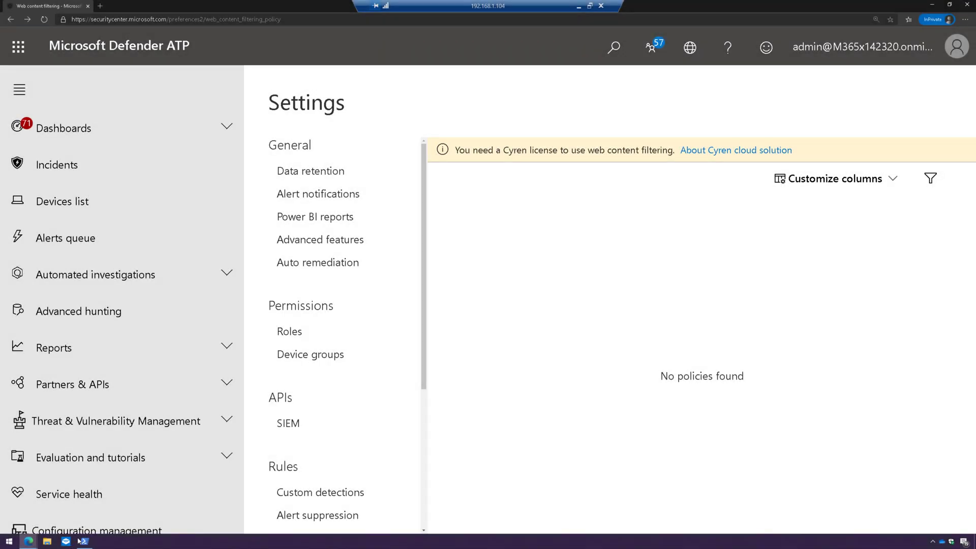
pyautogui.click(85, 541)
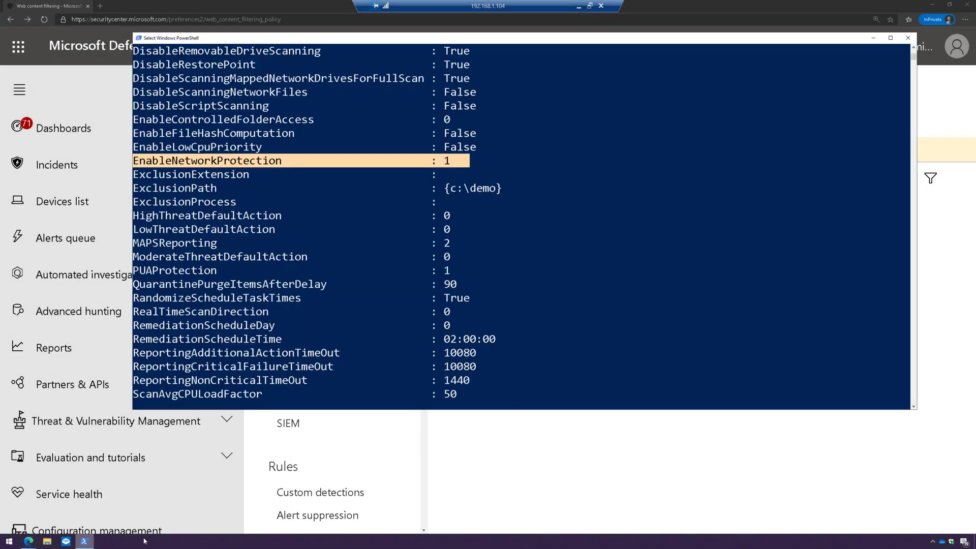
pyautogui.scroll(9, 372, 174)
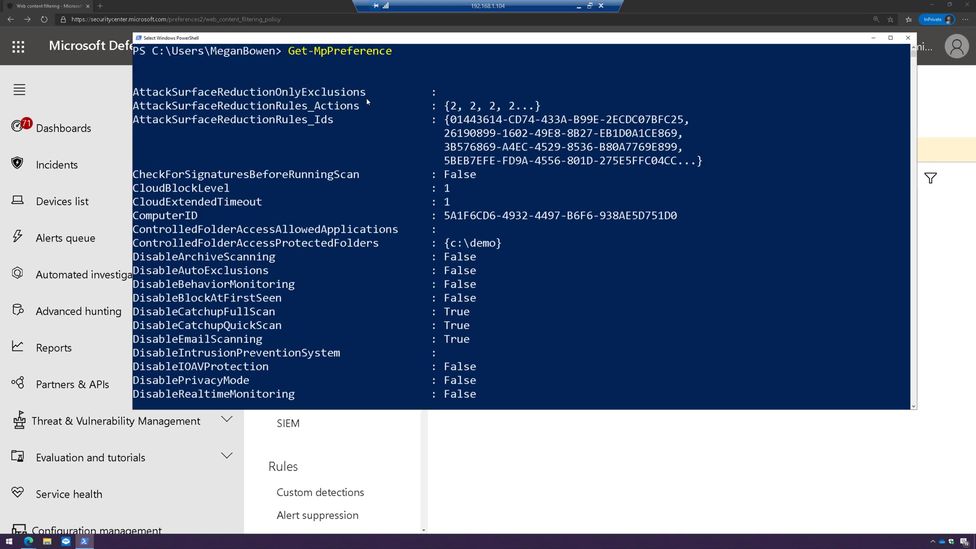
pyautogui.scroll(-7, 183, 240)
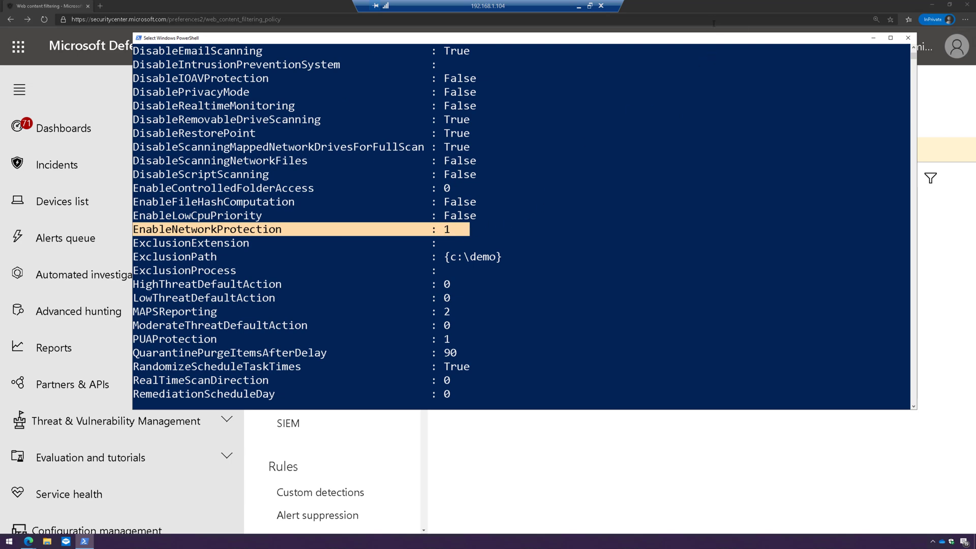
pyautogui.click(715, 8)
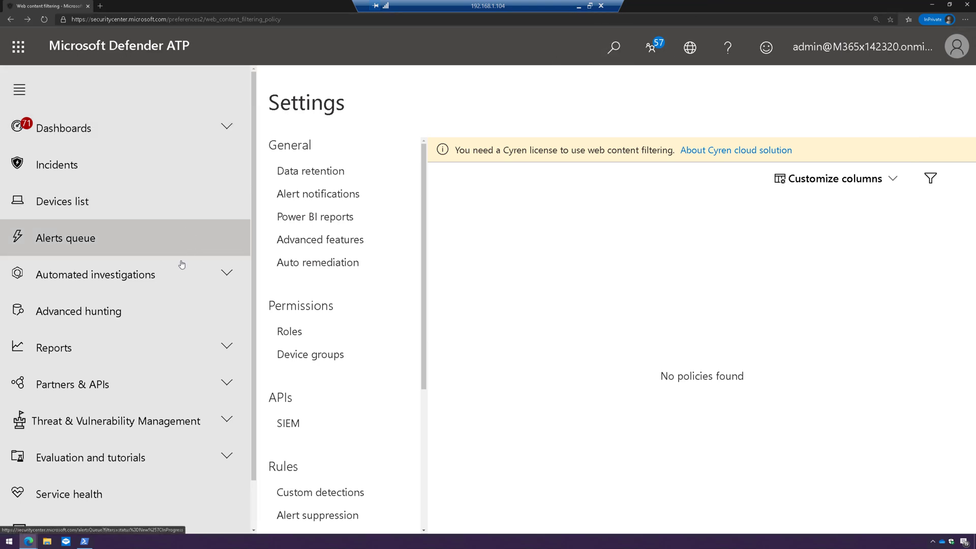
# - Collapse the navigation pane and open the Cyren partner page via About Cyren cloud solution
pyautogui.scroll(-1, 188, 458)
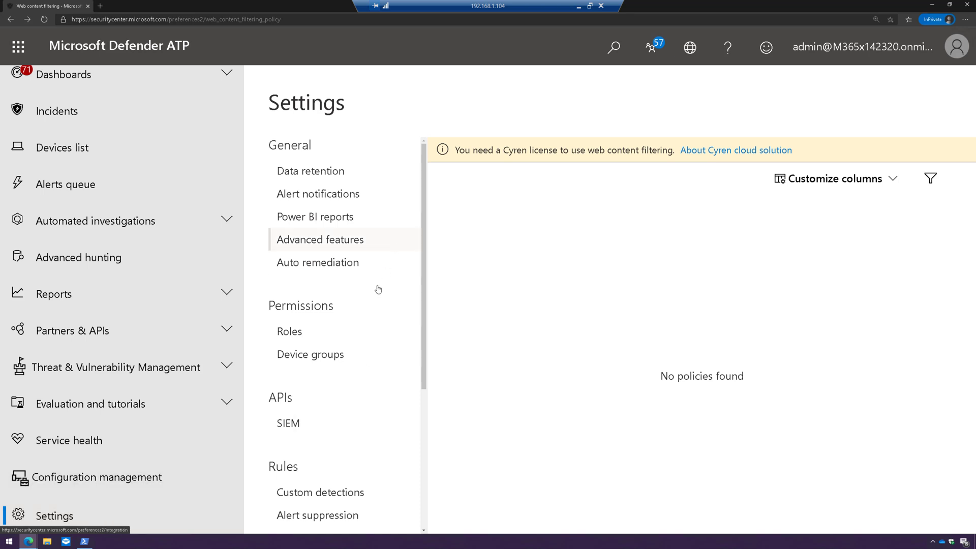
pyautogui.scroll(-4, 373, 300)
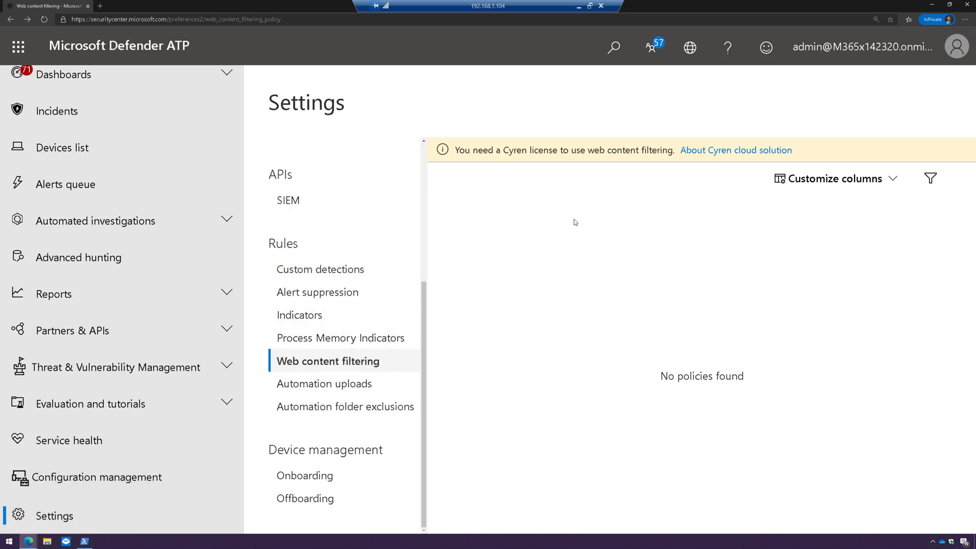
pyautogui.scroll(1, 124, 146)
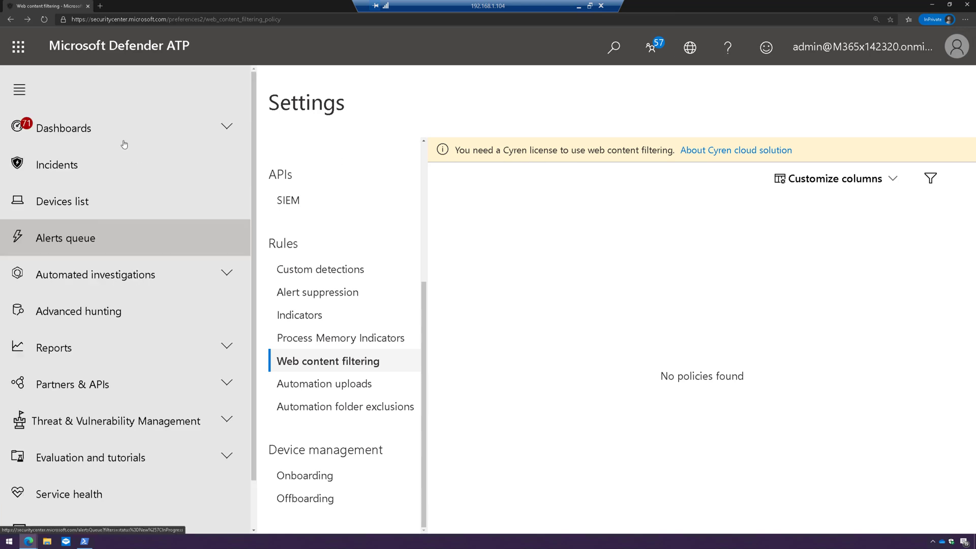
pyautogui.click(20, 89)
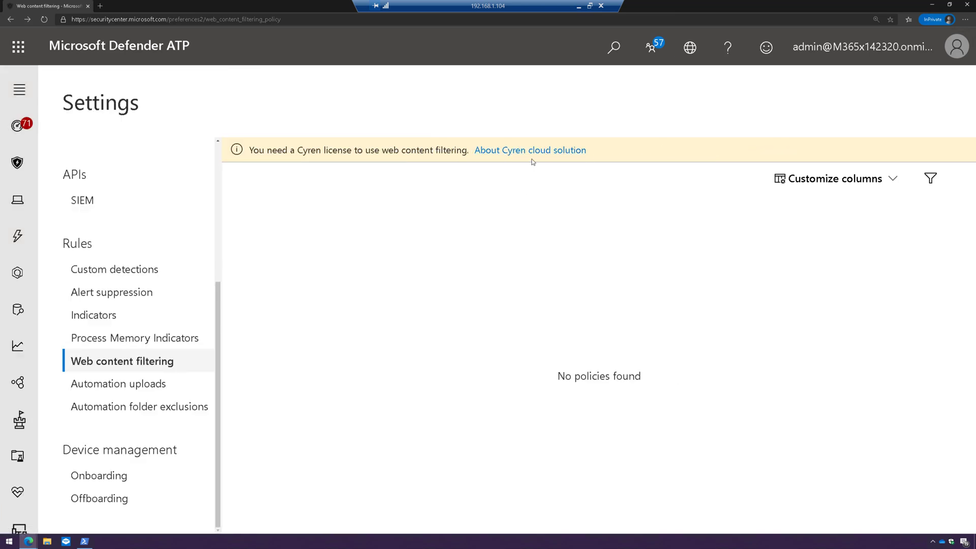
pyautogui.click(532, 157)
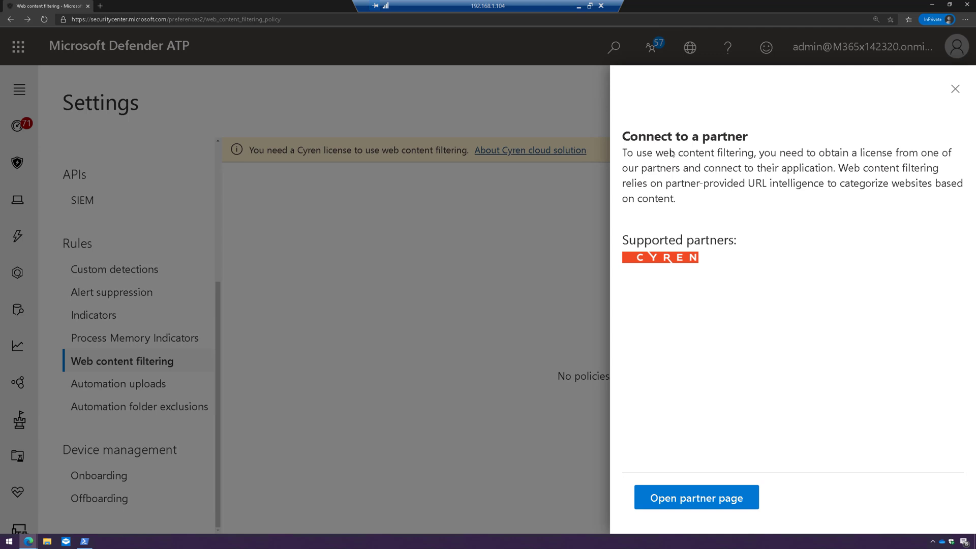
pyautogui.click(690, 497)
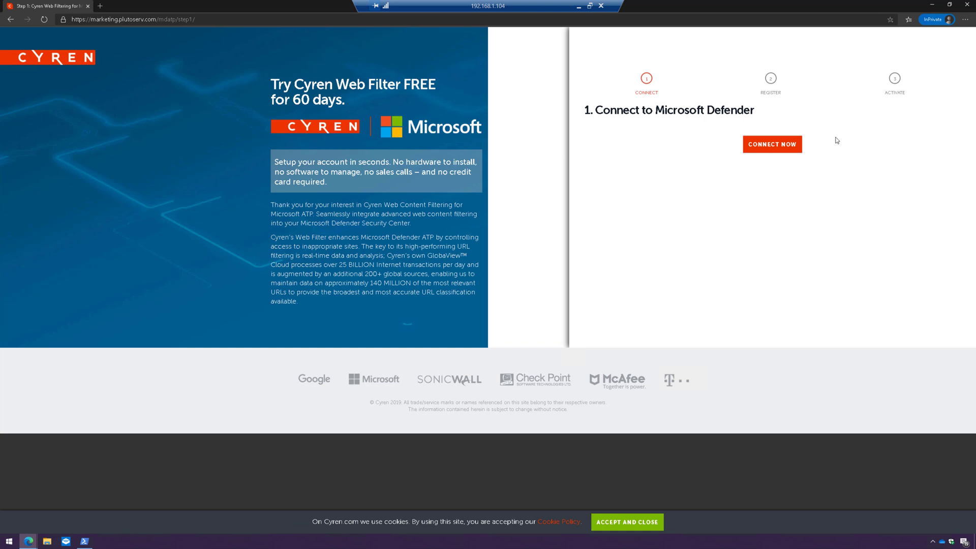
# - Connect Cyren to Microsoft Defender with the administrator account and accept the requested permissions
pyautogui.click(776, 145)
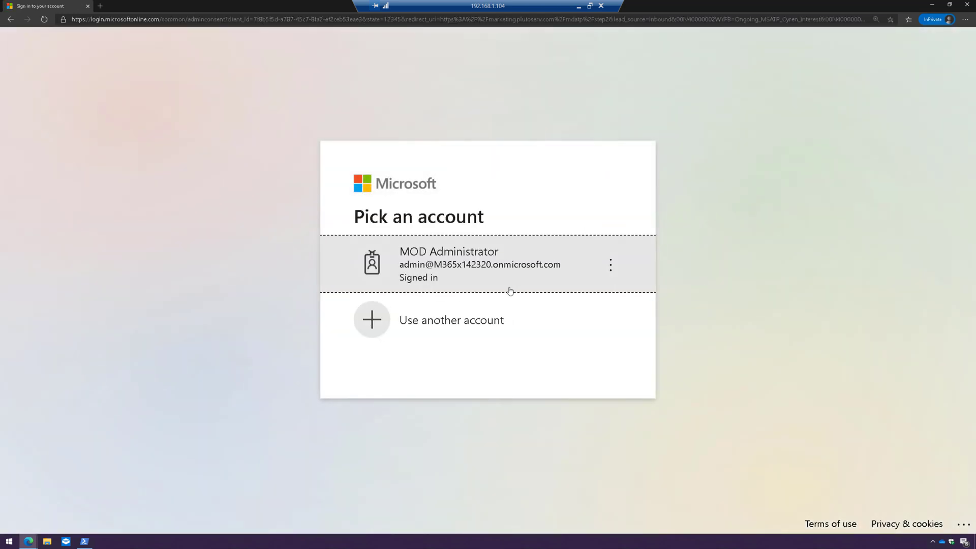
pyautogui.click(510, 291)
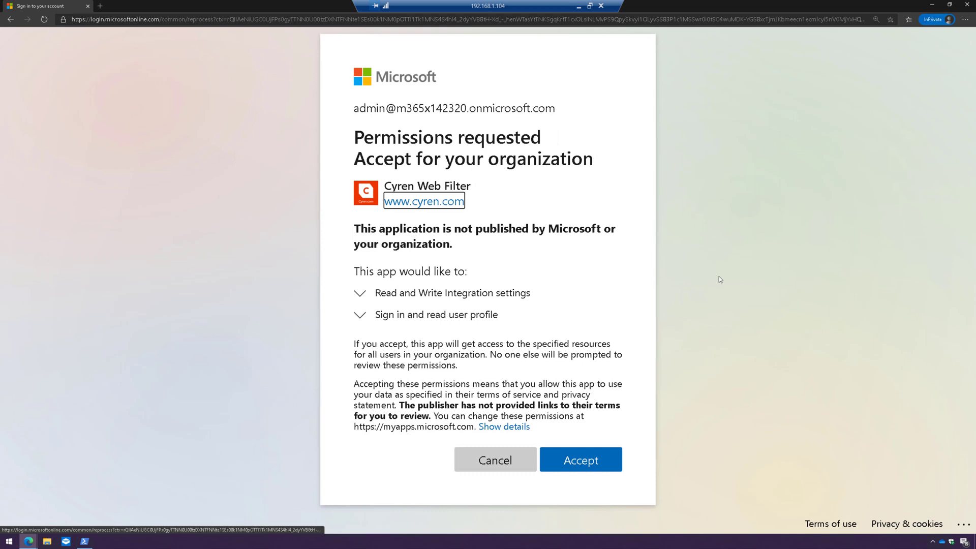
pyautogui.click(579, 464)
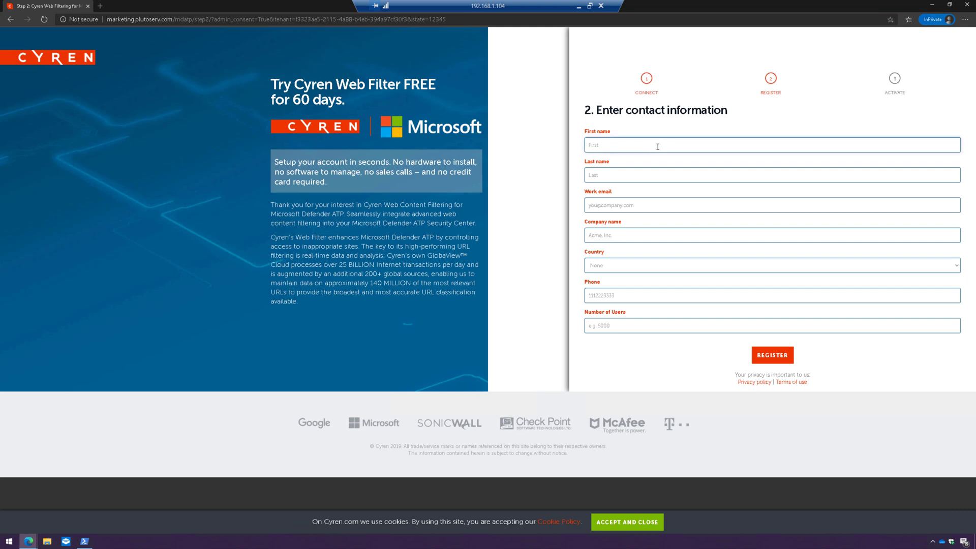
# - Enter the contact's first and last name in the form and register
pyautogui.press('Tab')
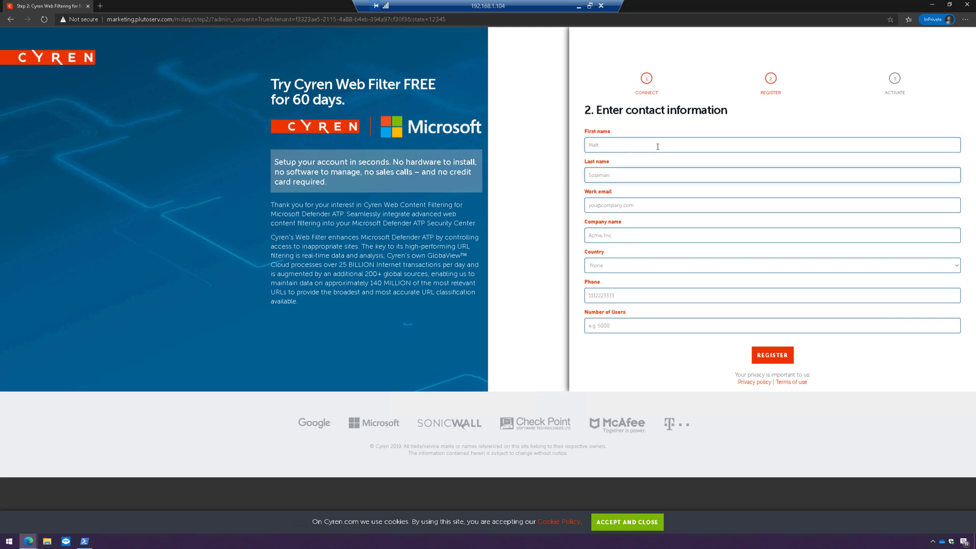
pyautogui.press('Tab')
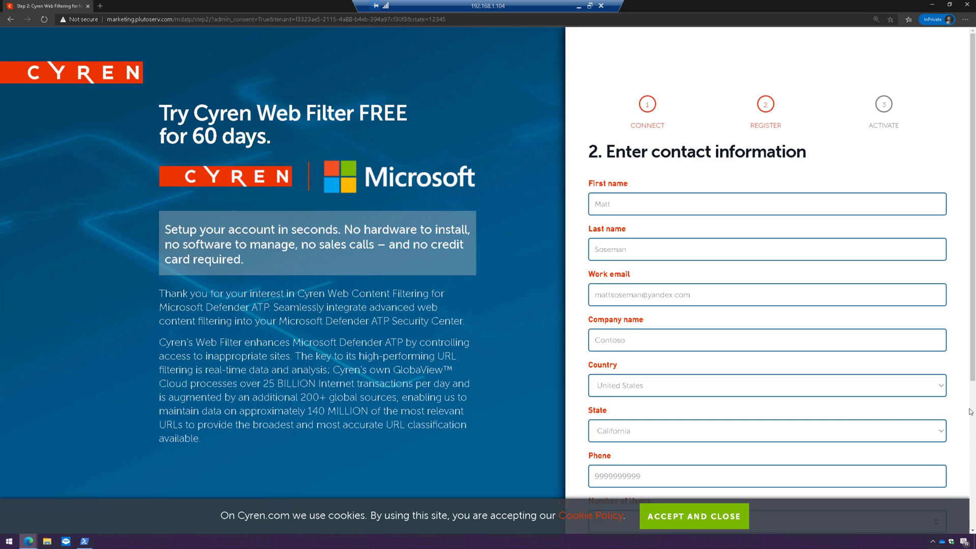
pyautogui.scroll(-5, 969, 457)
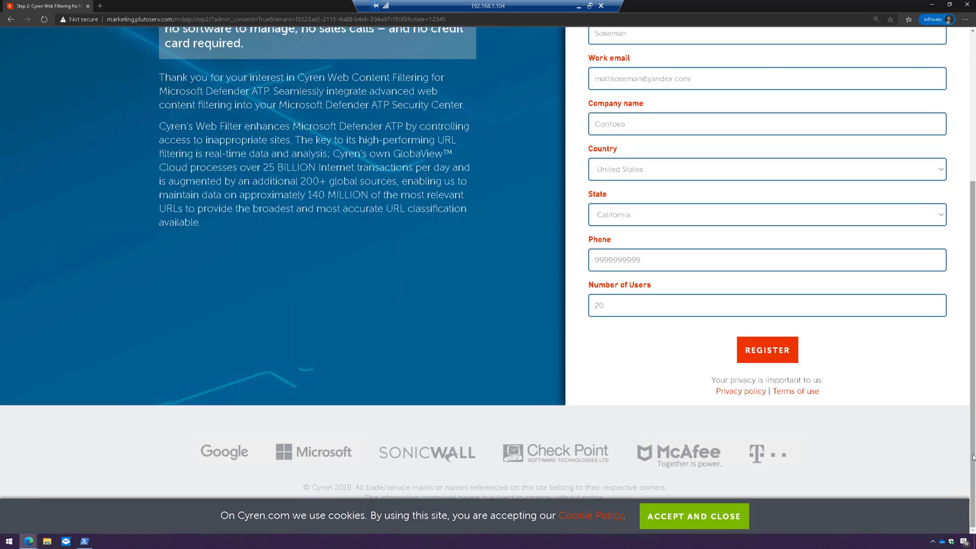
pyautogui.click(772, 351)
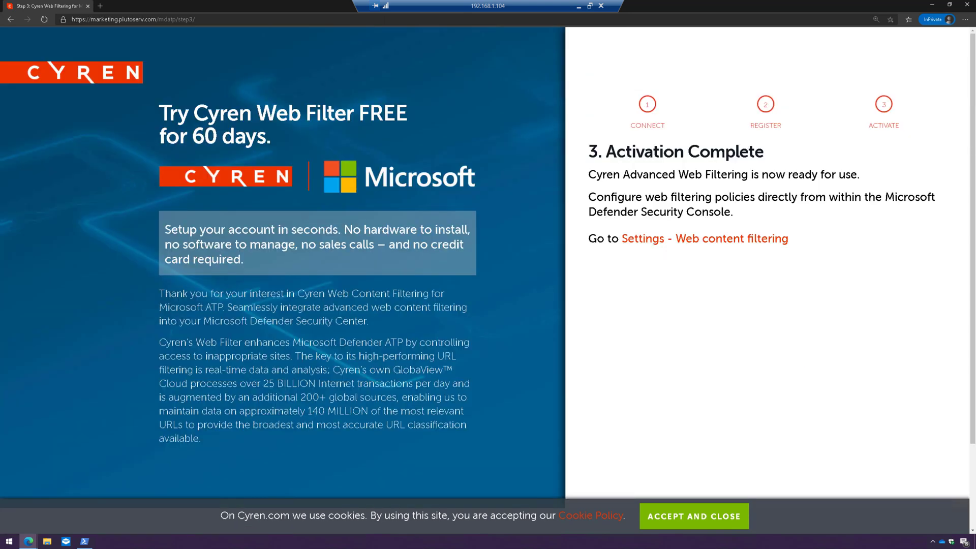
# - Go back to Settings - Web content filtering in Defender ATP and add a new policy
pyautogui.click(715, 244)
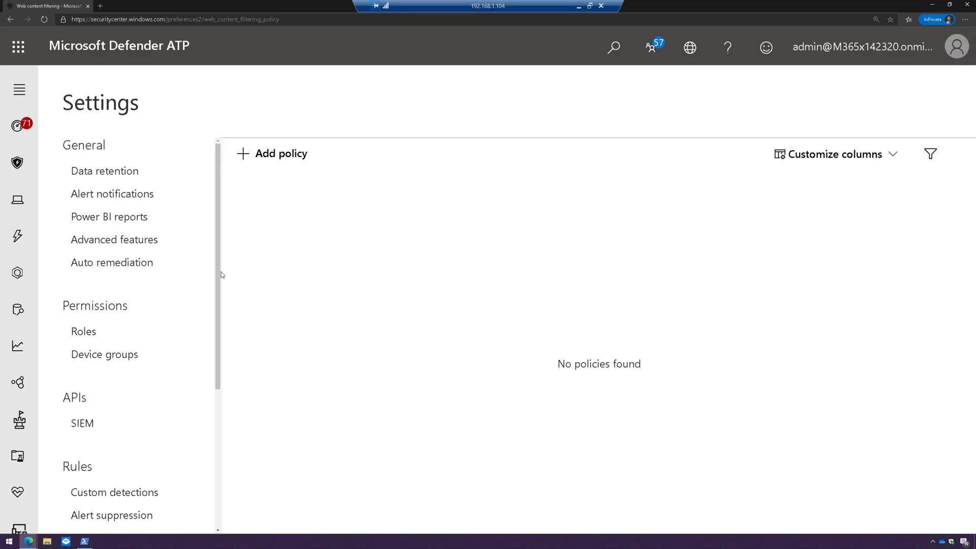
pyautogui.scroll(-4, 218, 279)
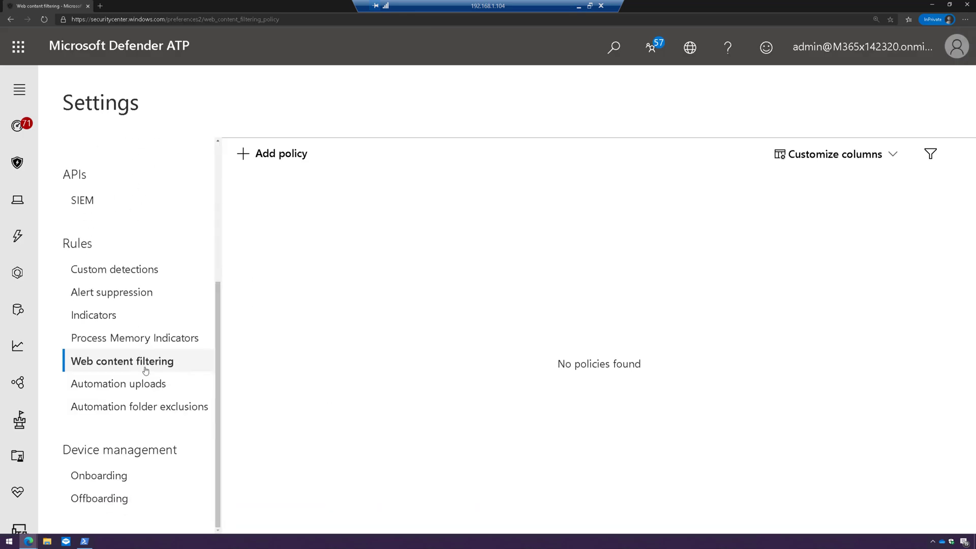
pyautogui.click(284, 162)
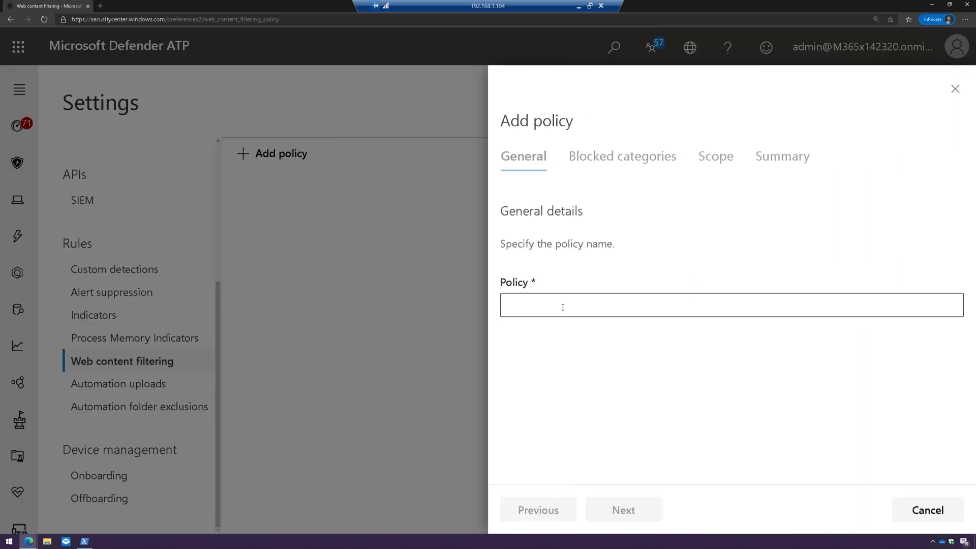
# - Name the new policy 'Global' and continue to blocked categories
pyautogui.click(563, 307)
pyautogui.write('Global')
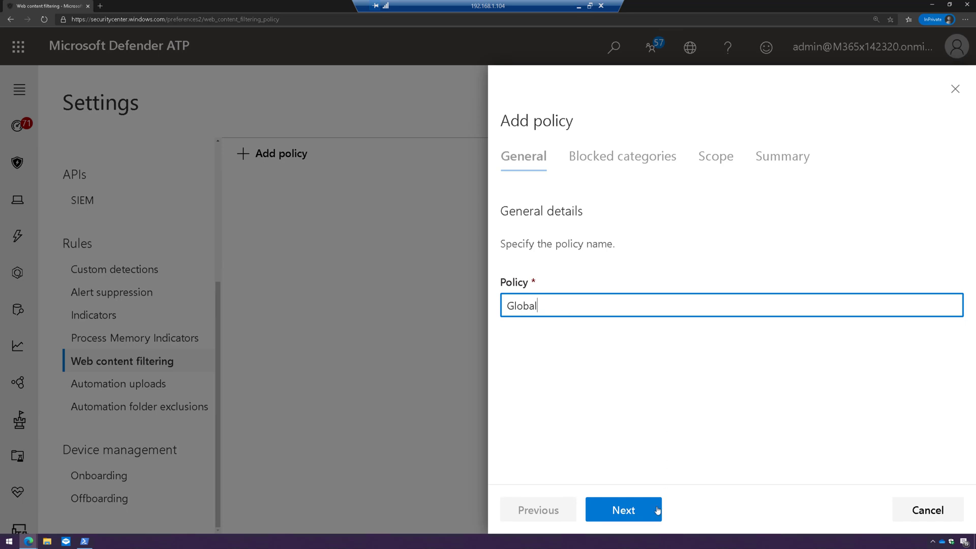
pyautogui.click(655, 510)
# - Expand the Adult content, High bandwidth, Legal liability, Leisure and Uncategorized groups to review subcategories
pyautogui.click(596, 256)
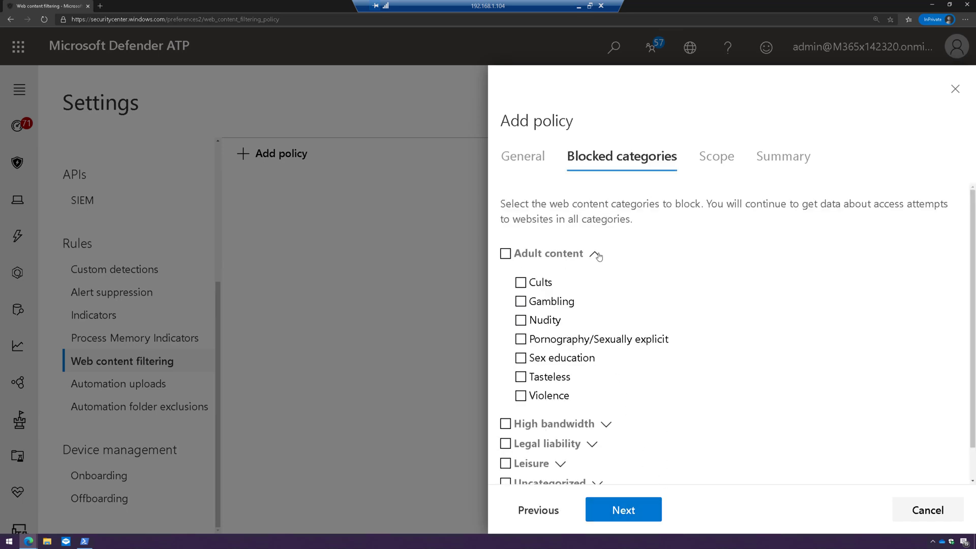
pyautogui.click(606, 424)
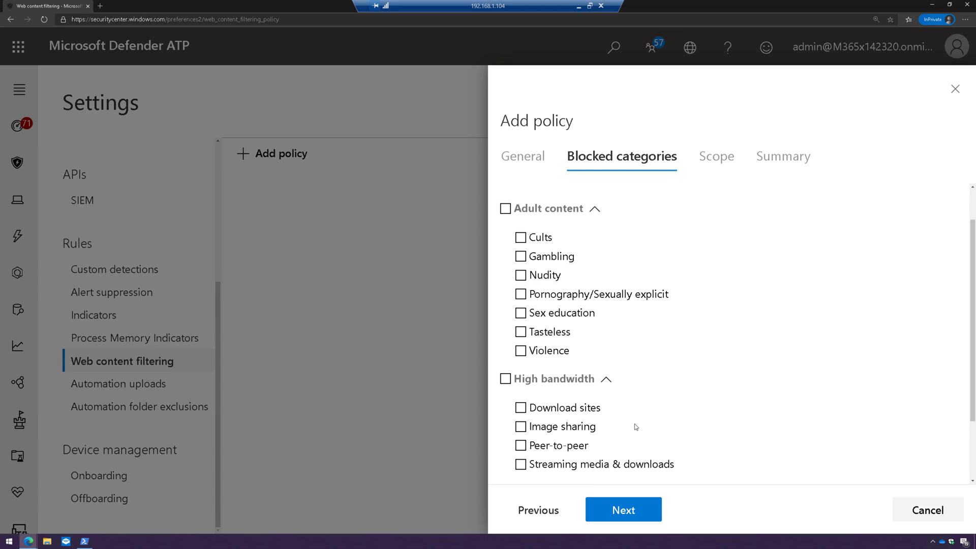
pyautogui.scroll(-2, 634, 427)
pyautogui.click(593, 449)
pyautogui.scroll(-5, 594, 450)
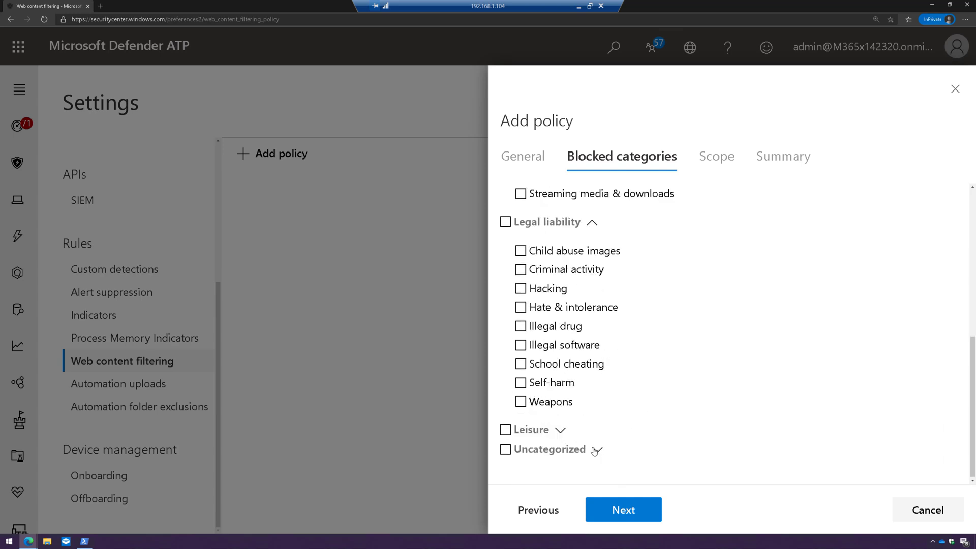
pyautogui.click(563, 431)
pyautogui.scroll(-3, 609, 445)
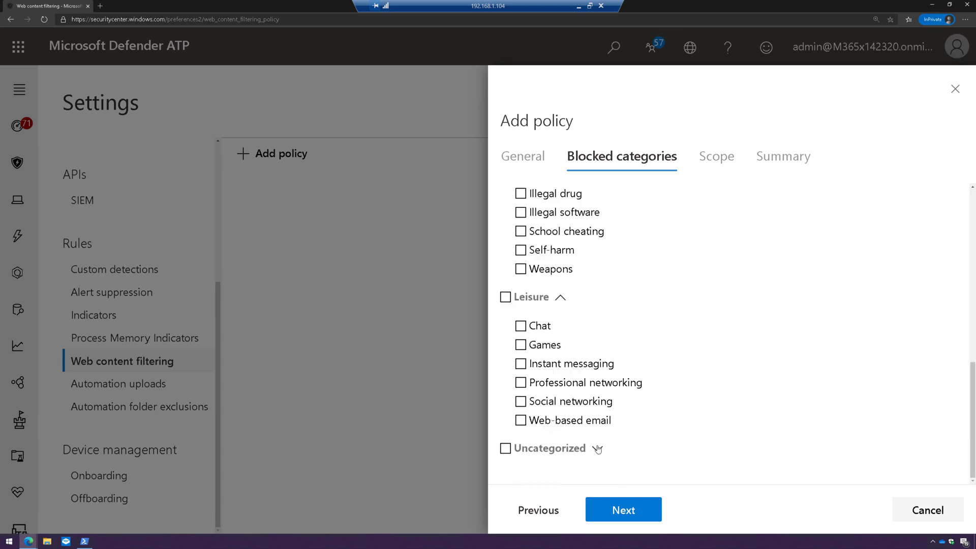
pyautogui.click(598, 448)
pyautogui.scroll(-1, 633, 437)
pyautogui.scroll(15, 632, 437)
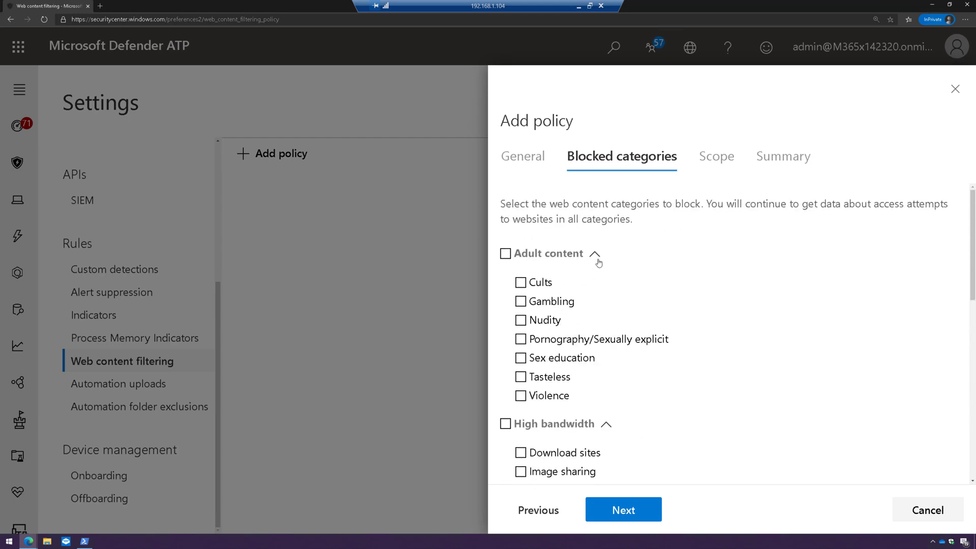
# - Block all of Adult content, High bandwidth, Legal liability, Leisure and Uncategorized
pyautogui.click(595, 254)
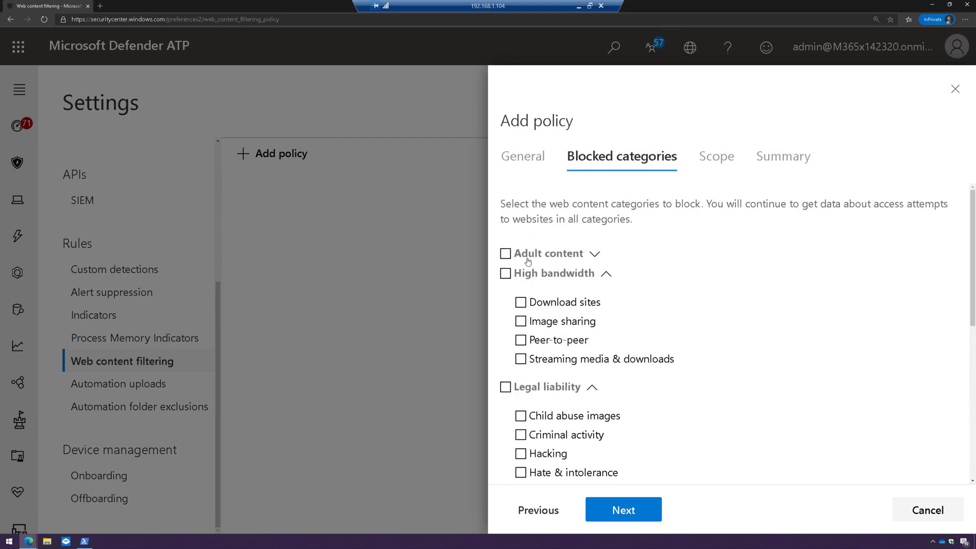
pyautogui.click(606, 273)
pyautogui.click(505, 253)
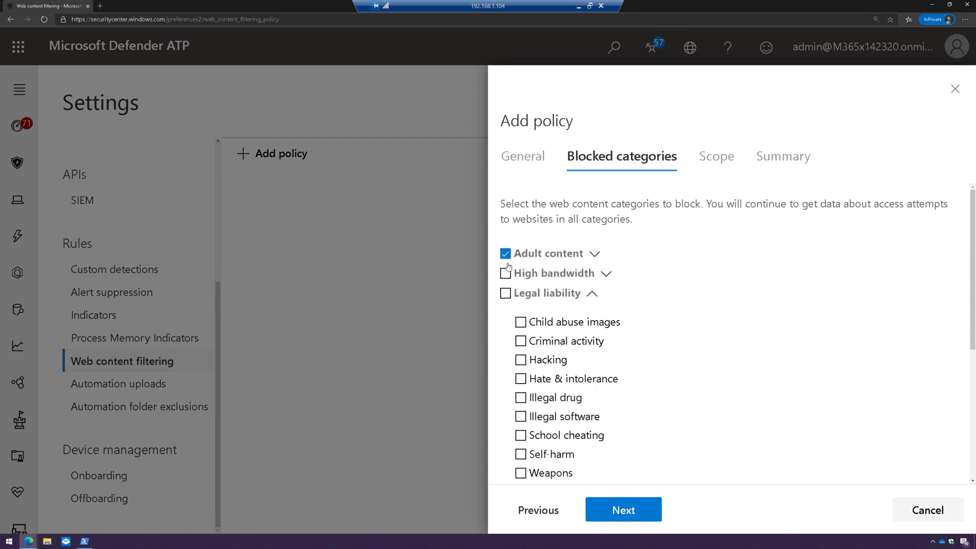
pyautogui.click(505, 274)
pyautogui.click(592, 294)
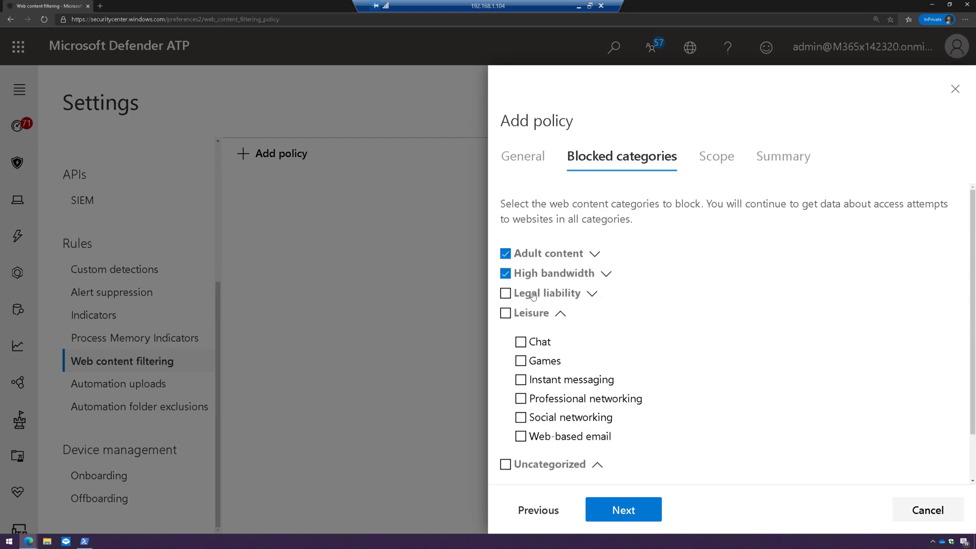
pyautogui.click(505, 293)
pyautogui.click(505, 313)
pyautogui.click(560, 313)
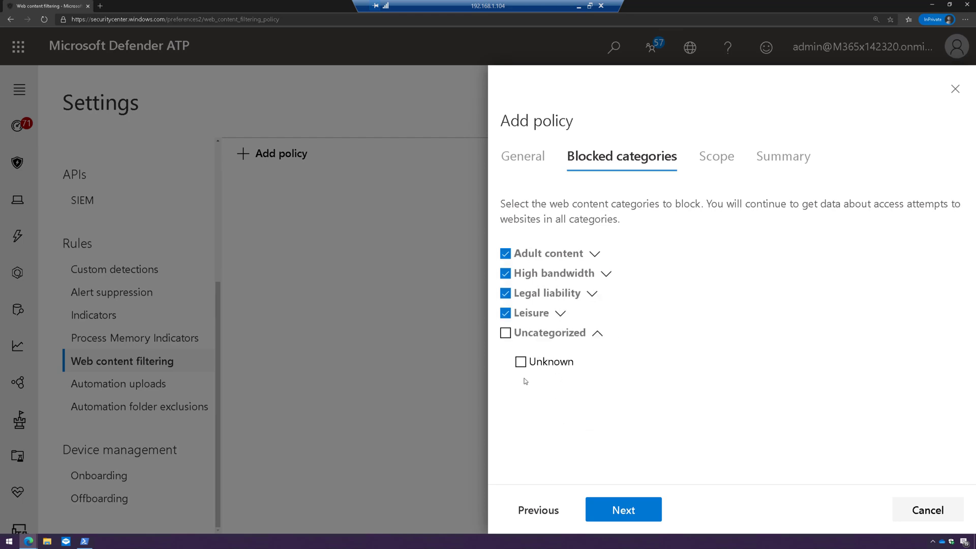
pyautogui.click(505, 333)
# - Keep the default all-devices scope and save the Global policy
pyautogui.click(627, 510)
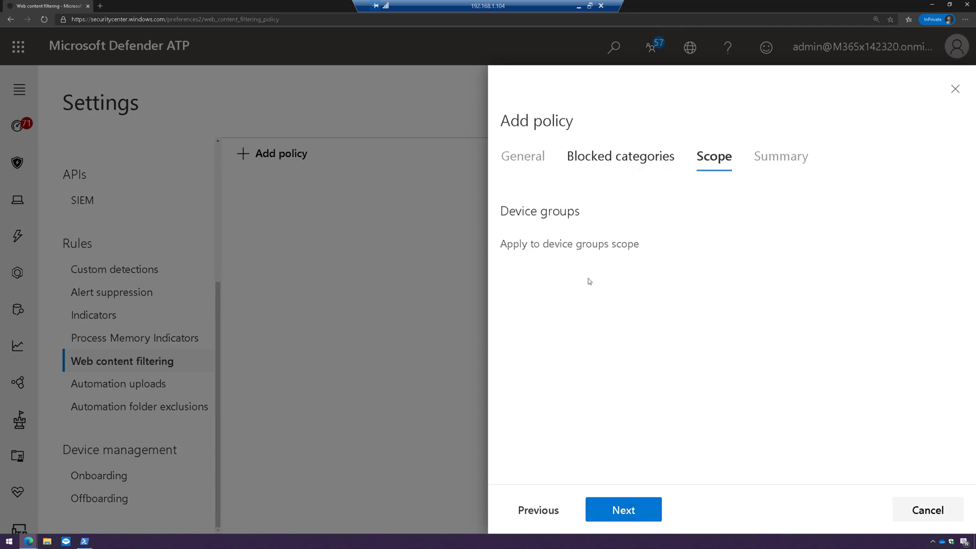
pyautogui.click(635, 517)
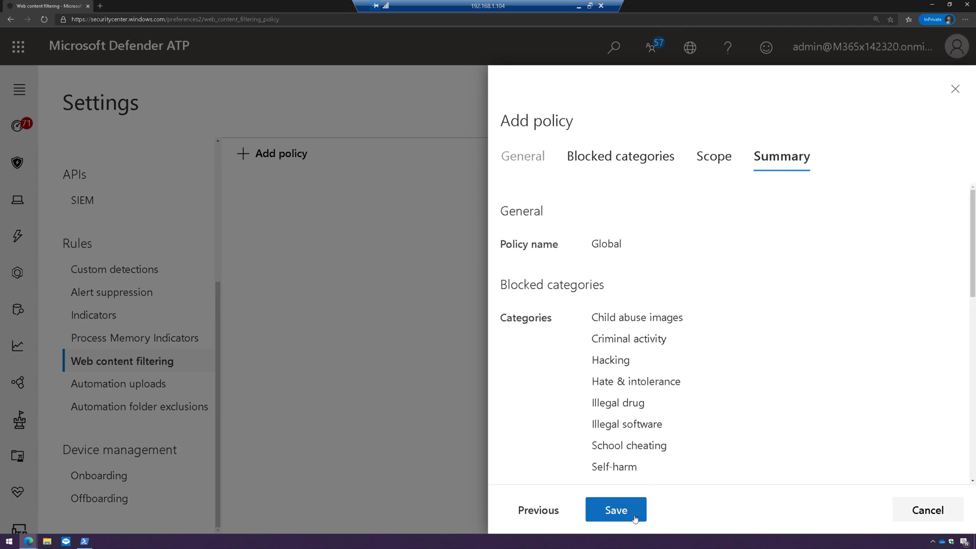
pyautogui.click(634, 517)
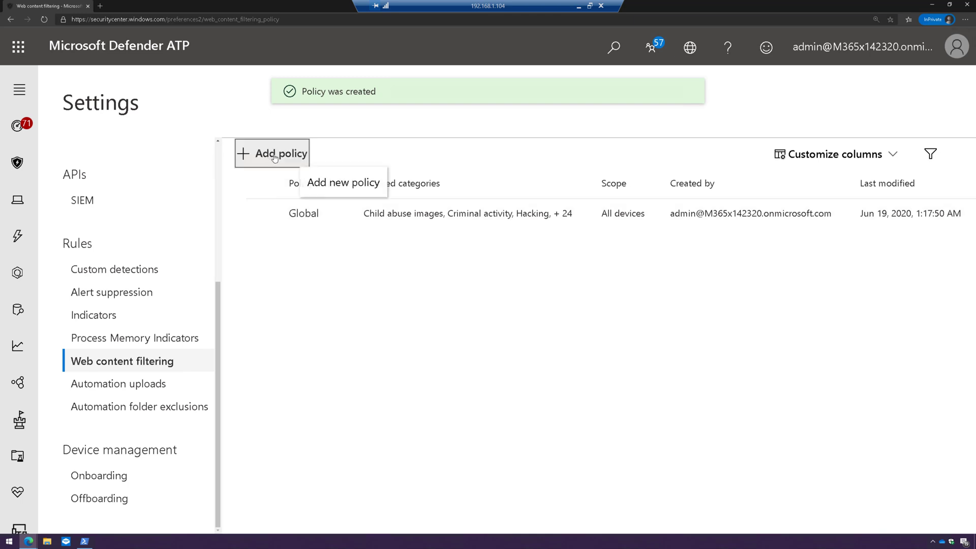
pyautogui.click(254, 153)
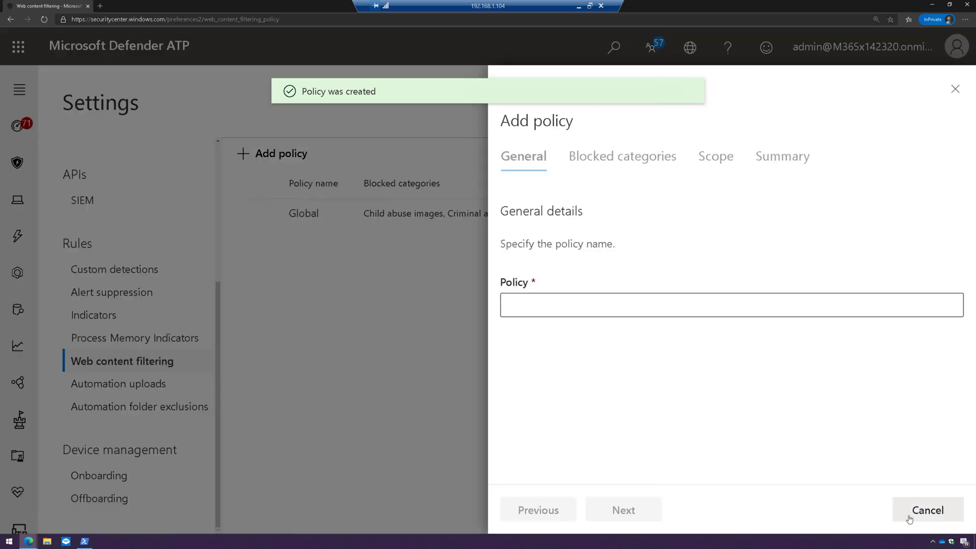
# - Cancel the extra policy, confirm Device groups is empty, and return to web content filtering
pyautogui.click(908, 516)
pyautogui.scroll(4, 158, 295)
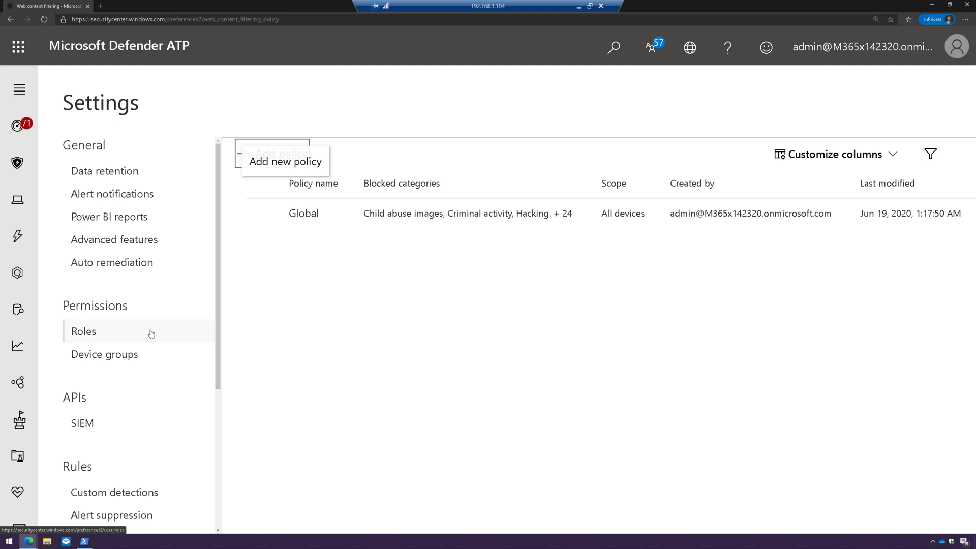
pyautogui.click(149, 354)
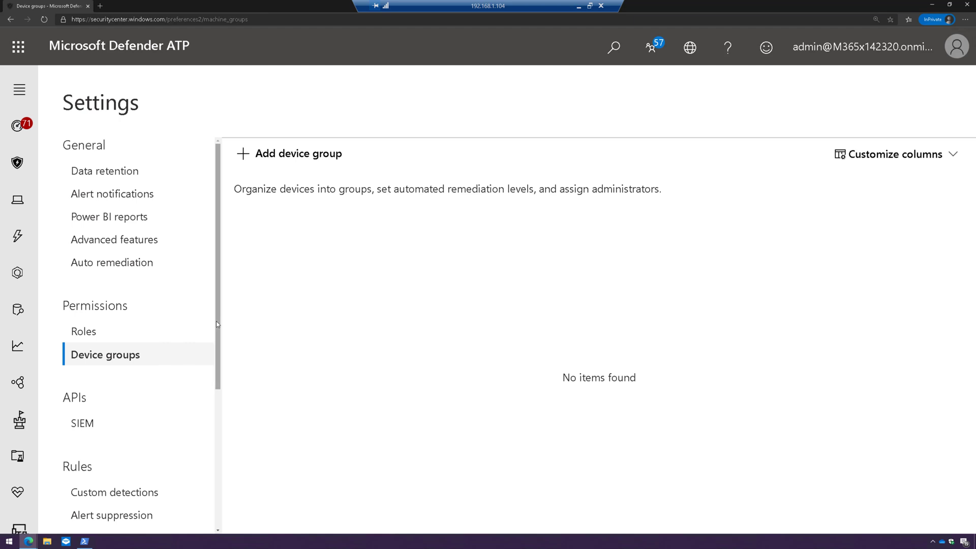
pyautogui.scroll(-4, 135, 393)
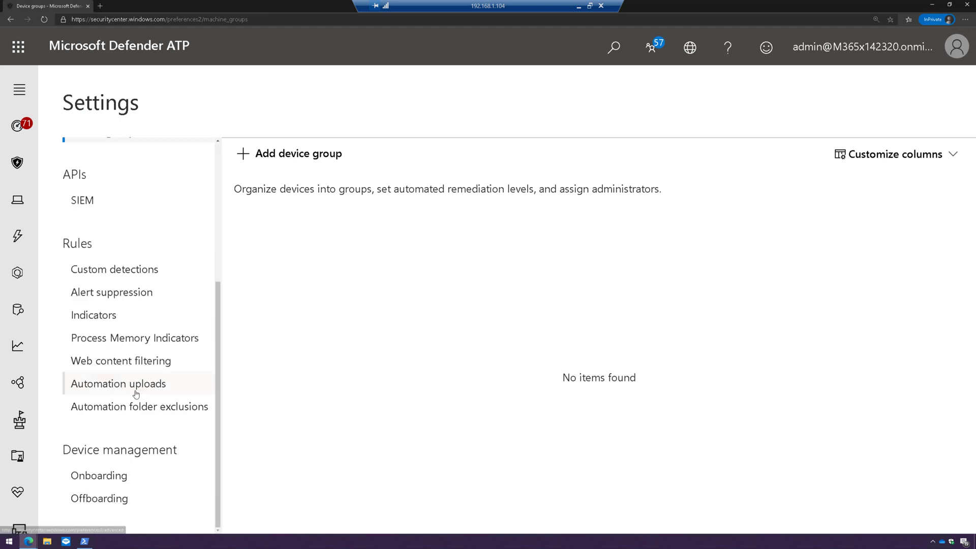
pyautogui.click(128, 361)
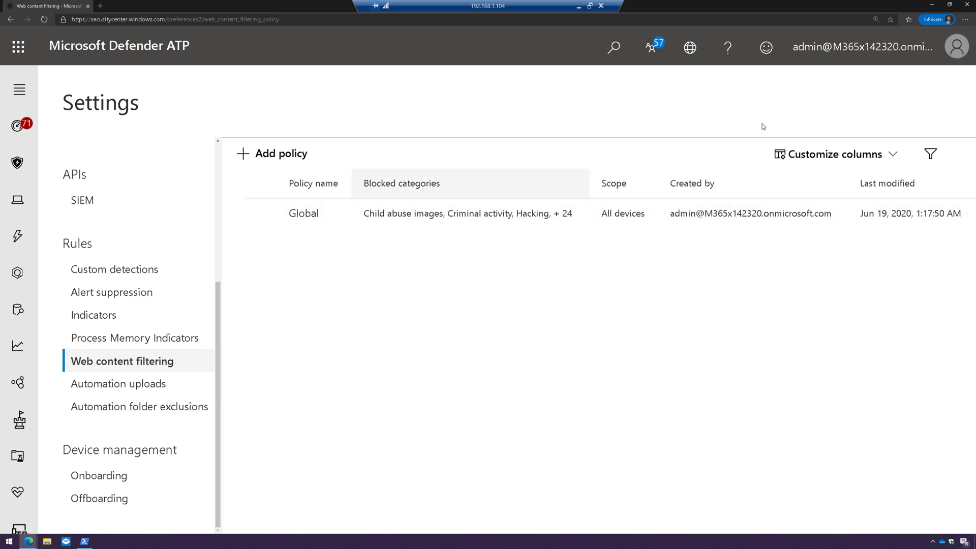
# - Minimize the Defender window and bring the Web protection report window forward
pyautogui.click(967, 4)
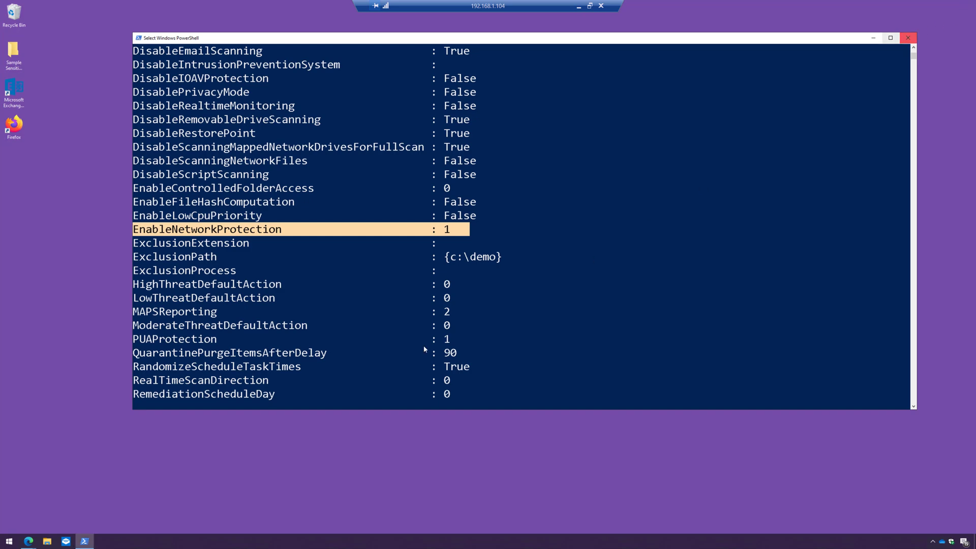
pyautogui.click(28, 541)
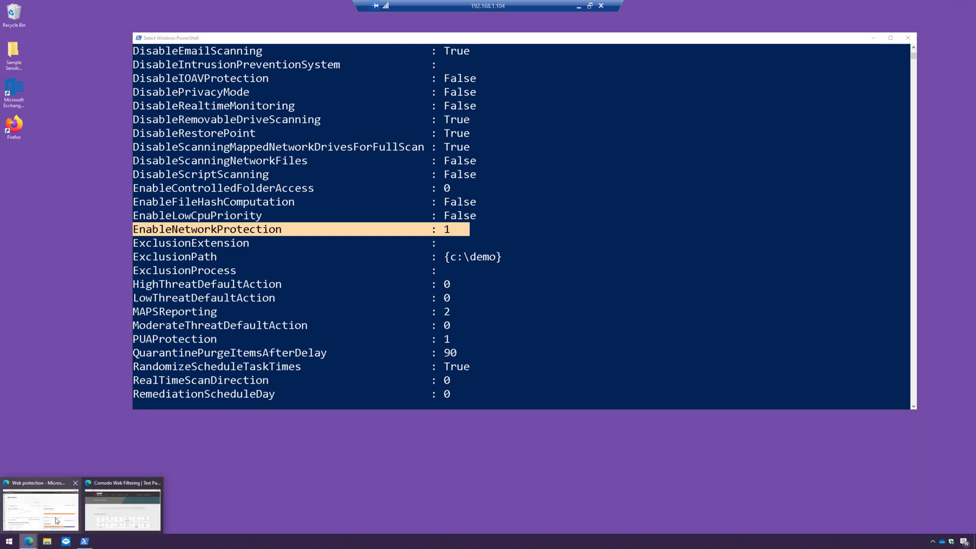
pyautogui.click(56, 520)
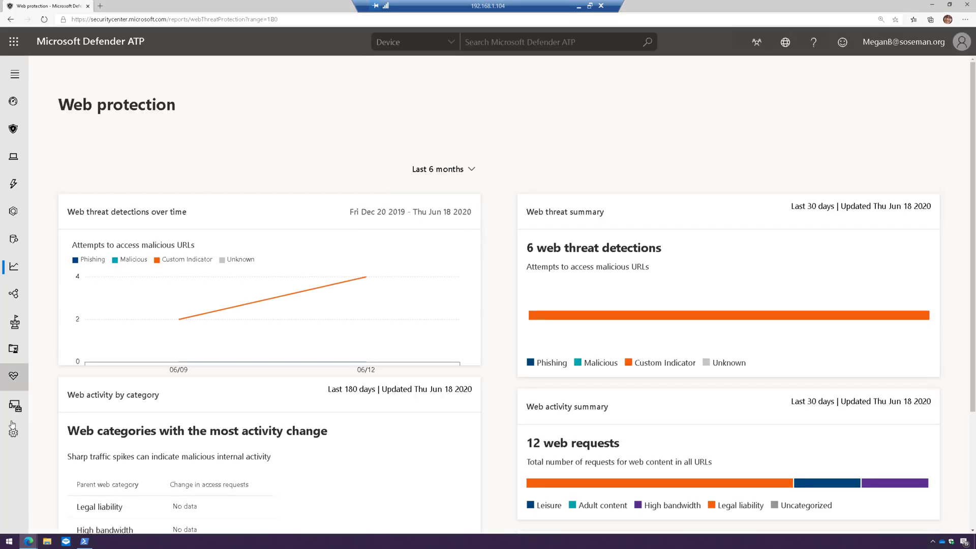
# - Review the Global policy's blocked categories, then switch to the Comodo test pages window
pyautogui.click(6, 450)
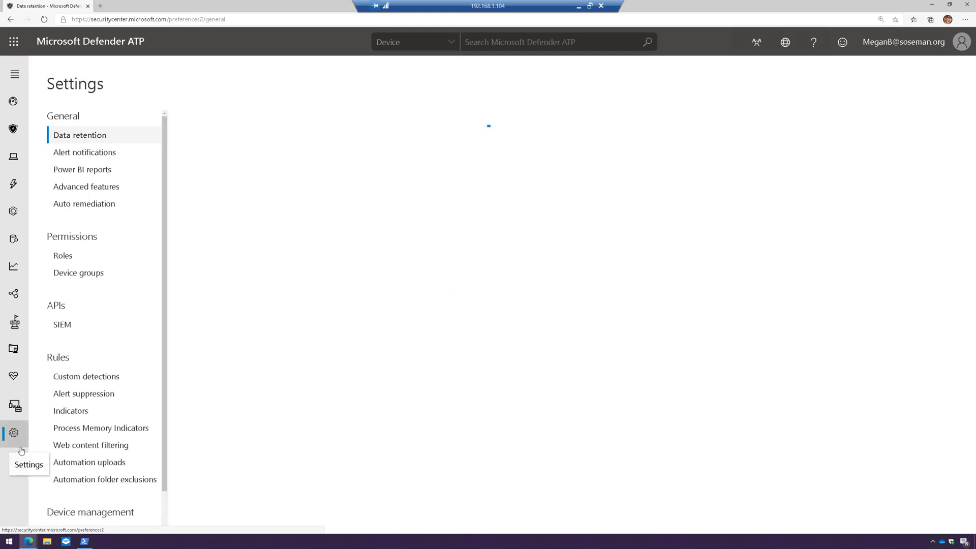
pyautogui.scroll(-1, 73, 451)
pyautogui.click(98, 404)
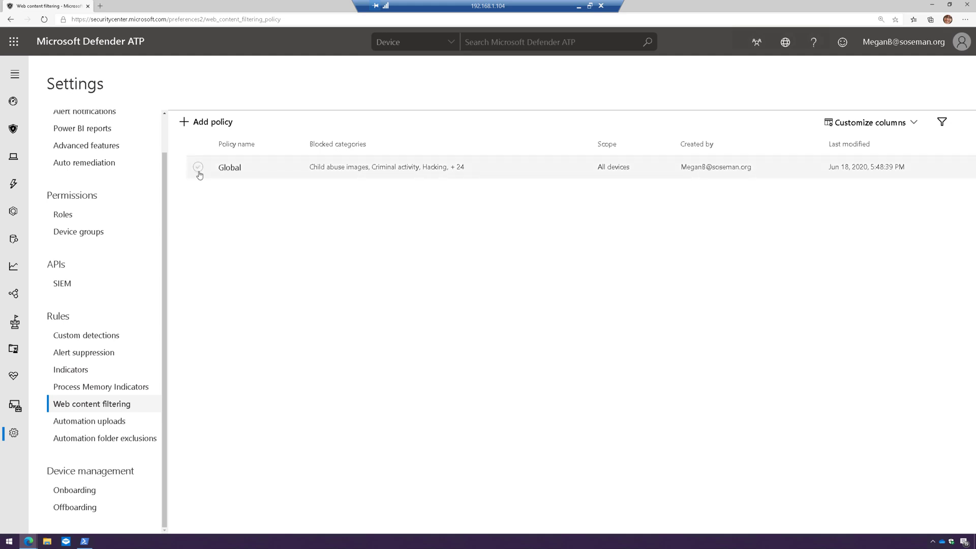
pyautogui.click(198, 168)
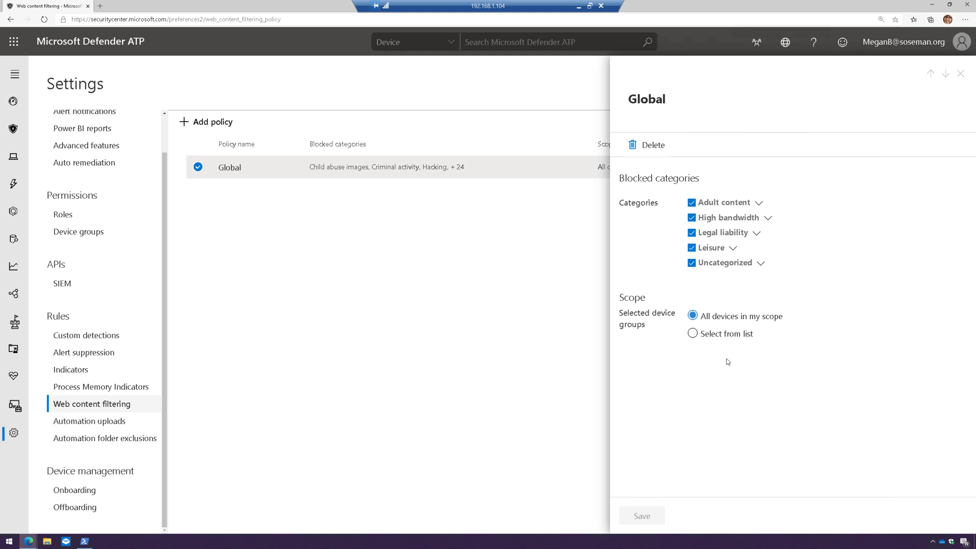
pyautogui.click(959, 74)
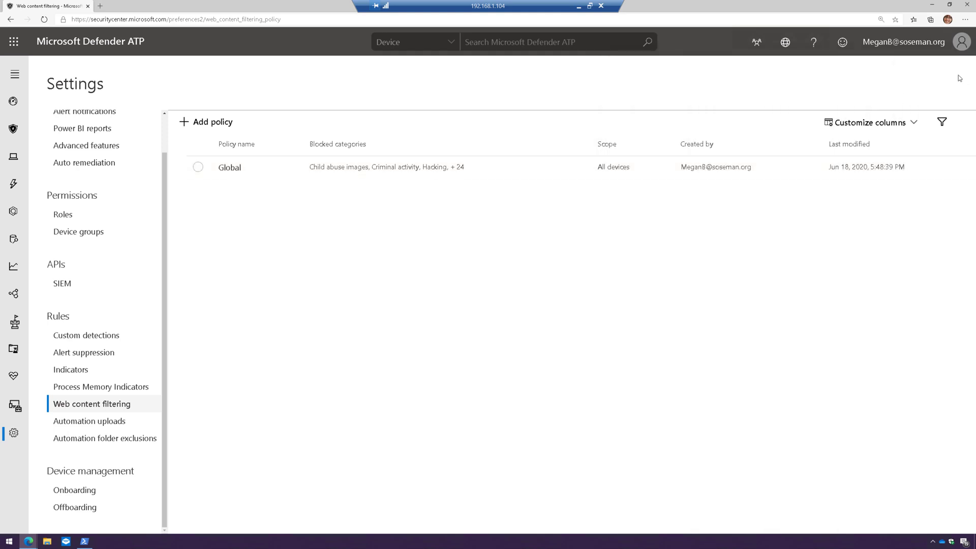
pyautogui.moveTo(28, 541)
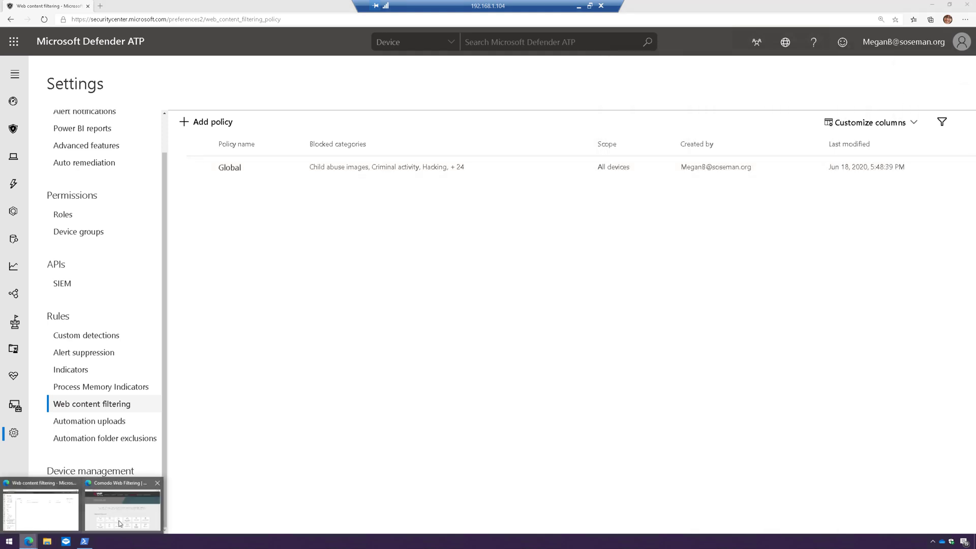
pyautogui.click(120, 521)
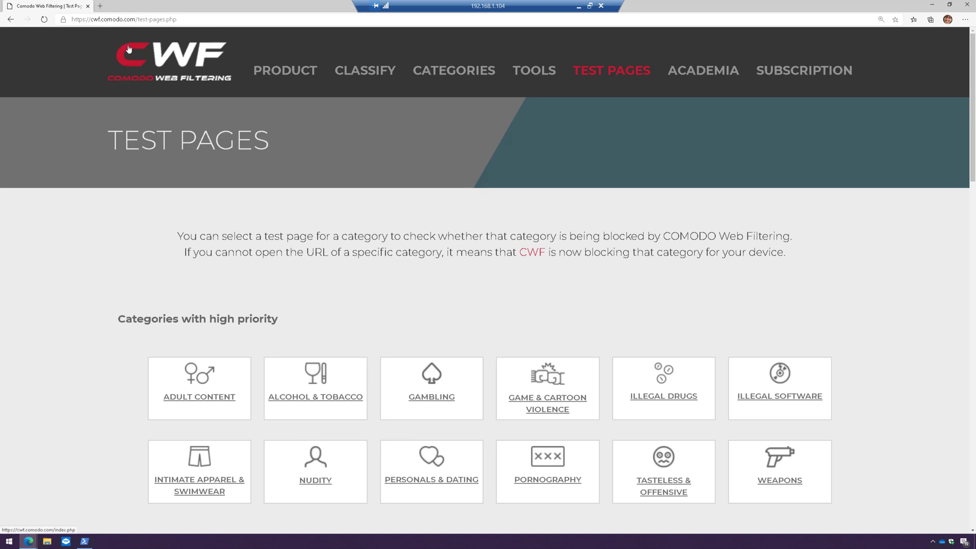
# - Open the Alcohol & Tobacco and Tasteless & Offensive test pages, confirming each is blocked
pyautogui.scroll(-3, 413, 313)
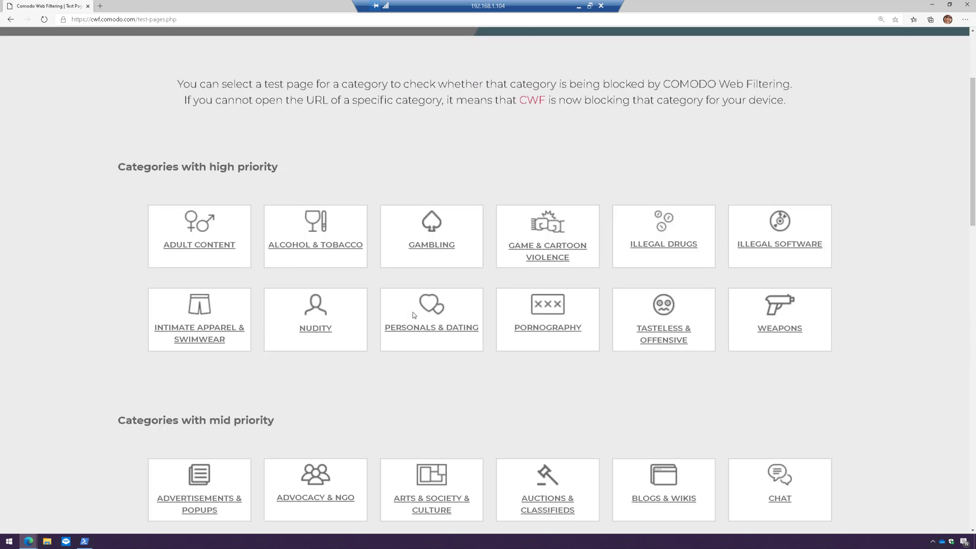
pyautogui.scroll(-1, 413, 315)
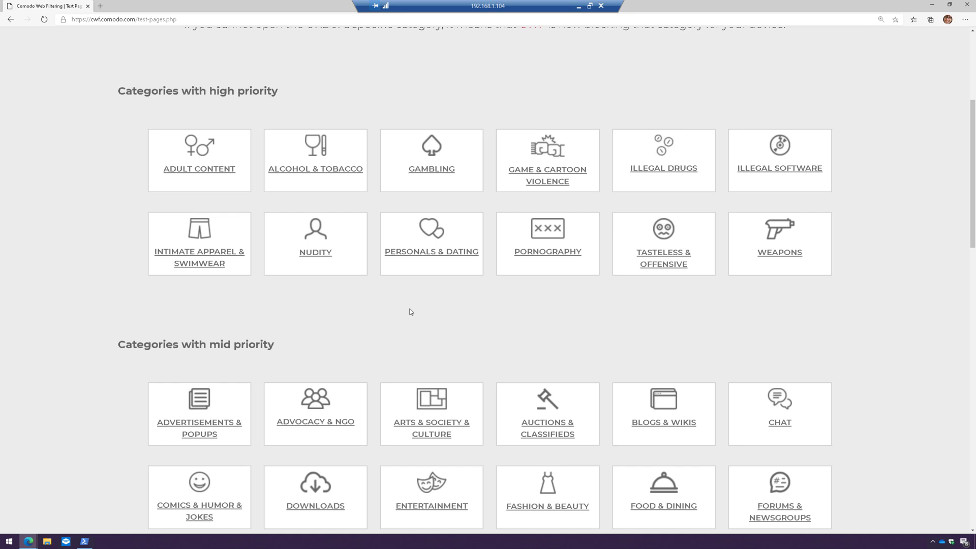
pyautogui.click(329, 172)
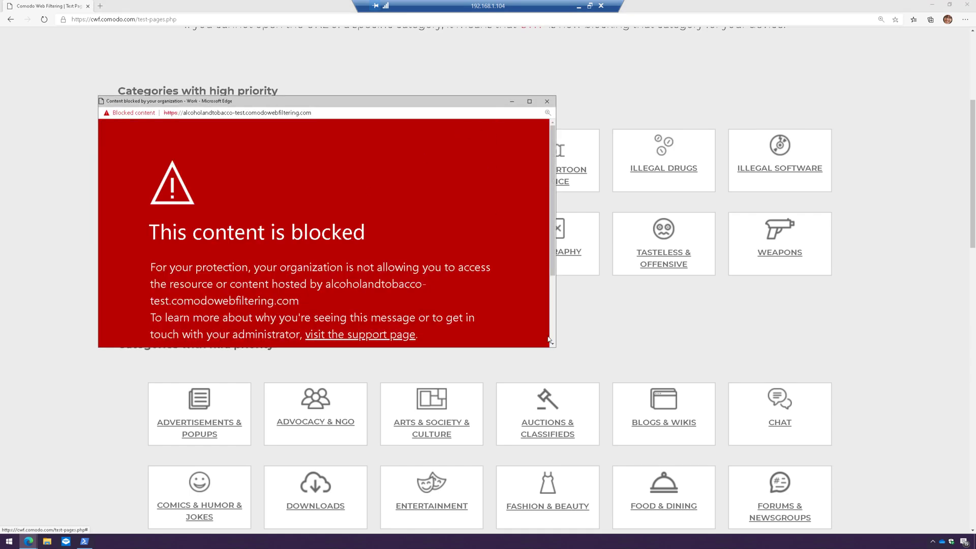
pyautogui.moveTo(556, 353); pyautogui.dragTo(661, 481)
pyautogui.moveTo(400, 105); pyautogui.dragTo(458, 64)
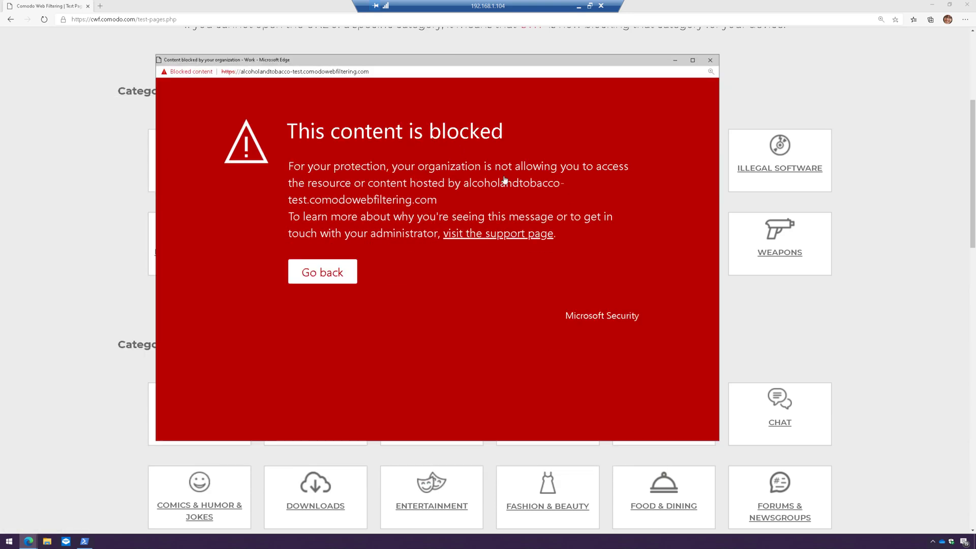
pyautogui.click(709, 60)
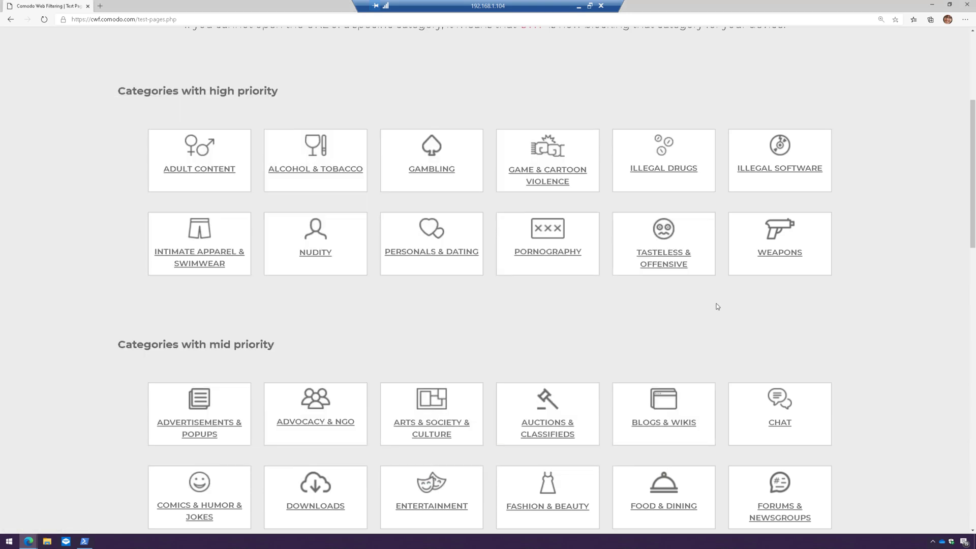
pyautogui.click(661, 262)
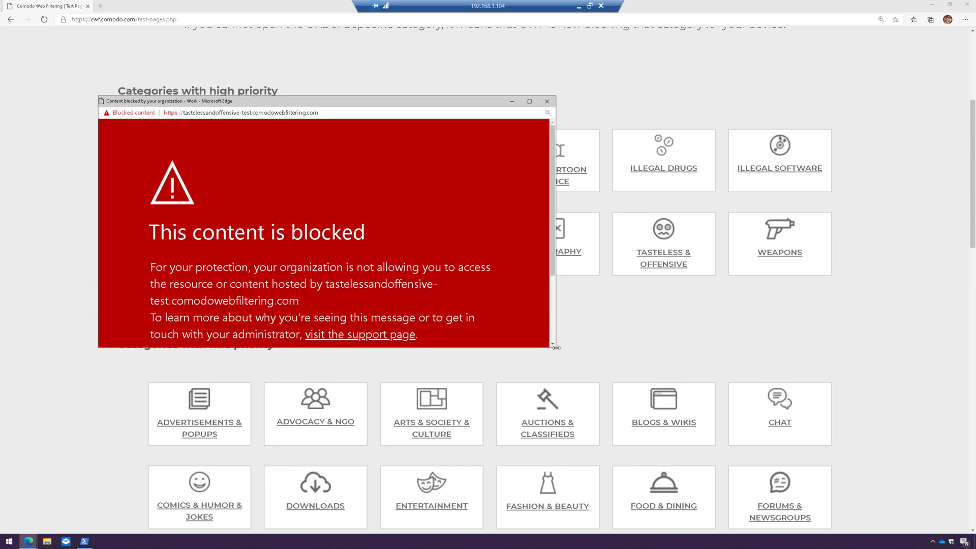
pyautogui.moveTo(556, 357); pyautogui.dragTo(764, 357)
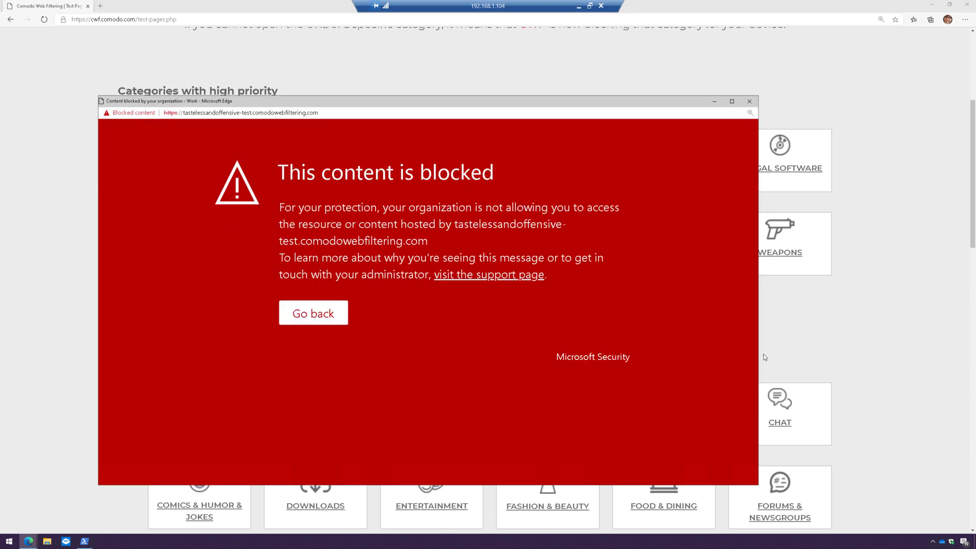
pyautogui.click(749, 101)
# - Confirm the Comics & Humor & Jokes test site is blocked, then select the test-pages URL
pyautogui.scroll(-5, 557, 343)
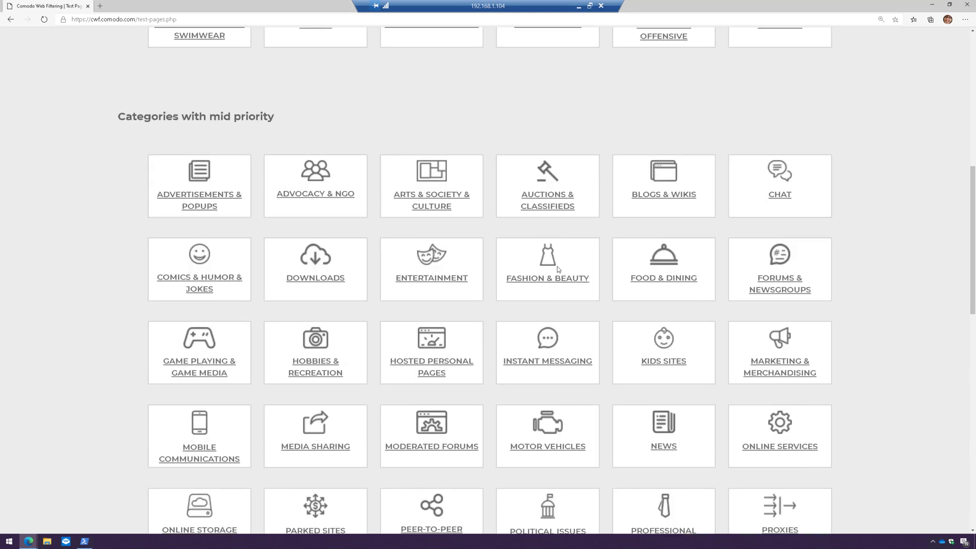
pyautogui.click(202, 279)
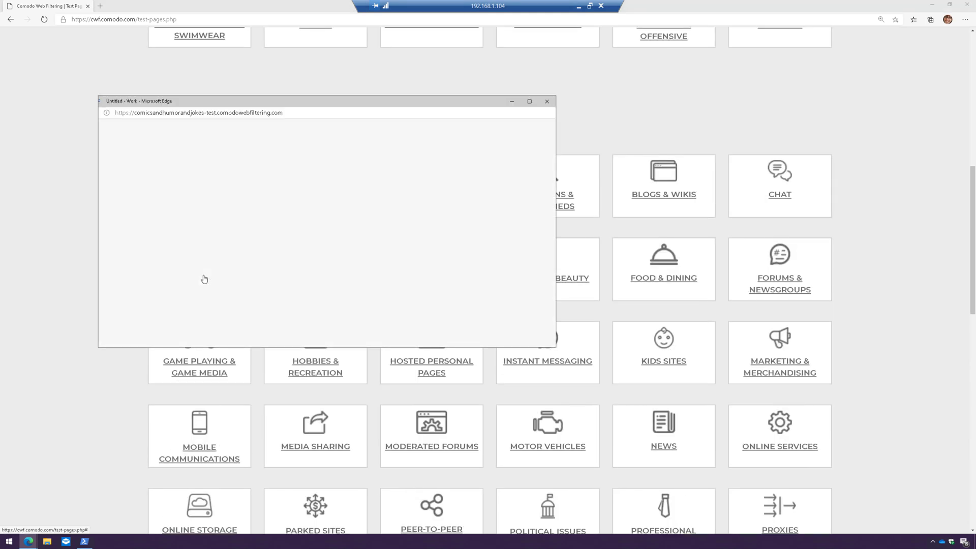
pyautogui.moveTo(556, 346); pyautogui.dragTo(660, 478)
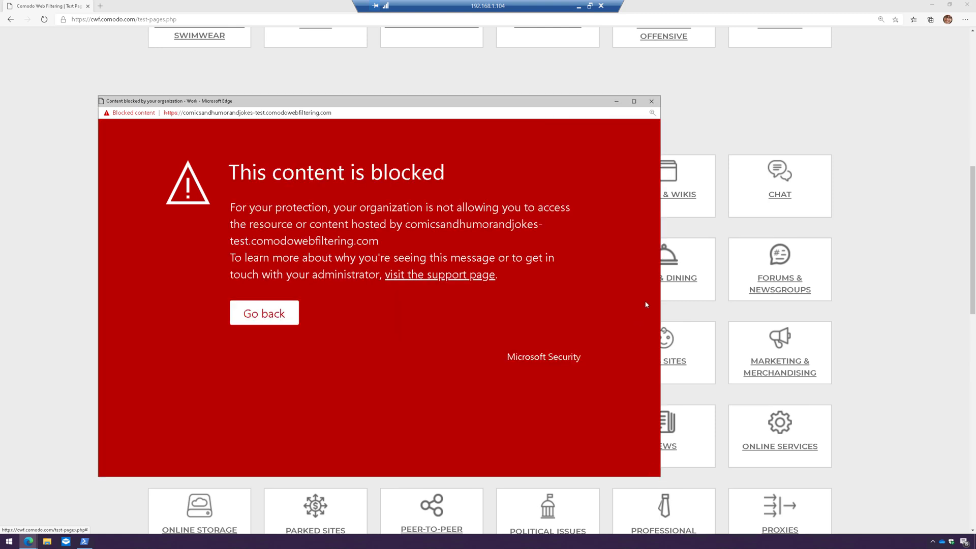
pyautogui.click(617, 101)
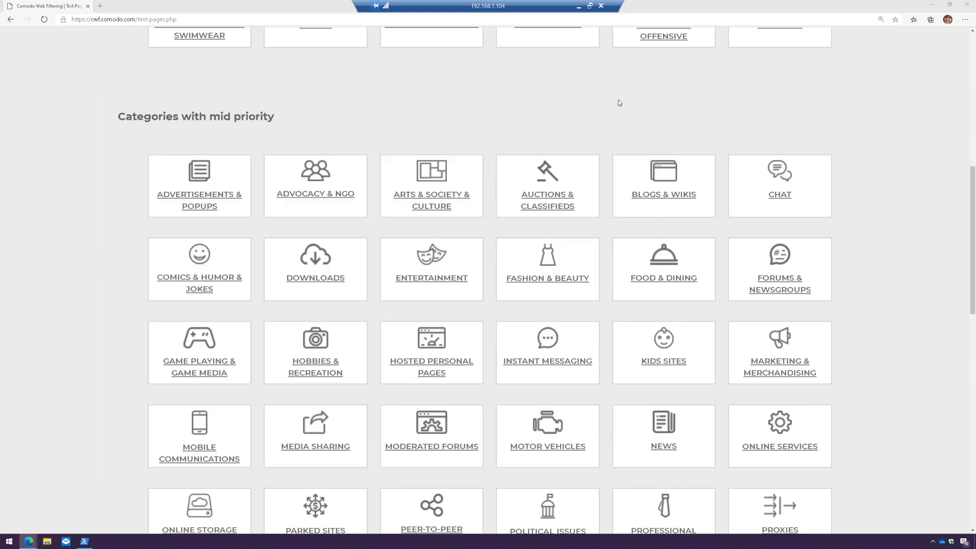
pyautogui.click(308, 19)
pyautogui.hotkey('ctrl', 'c')
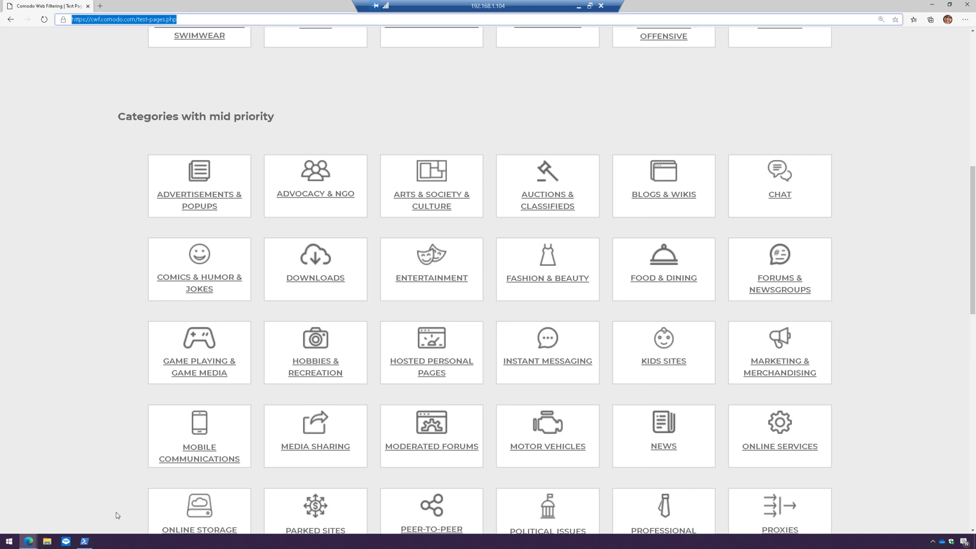
# - Launch Firefox, decline the default-browser prompt, and load the pasted Comodo test-pages URL
pyautogui.click(10, 541)
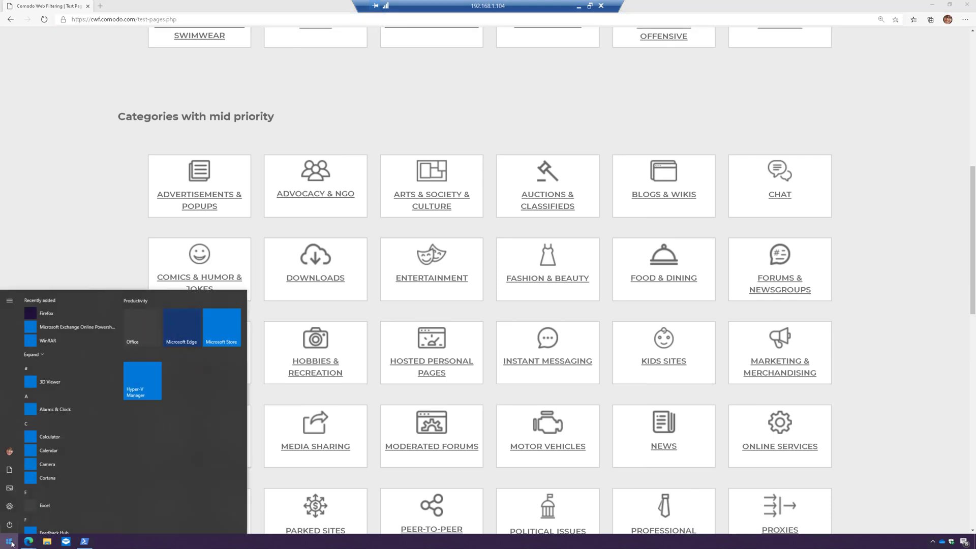
pyautogui.click(69, 314)
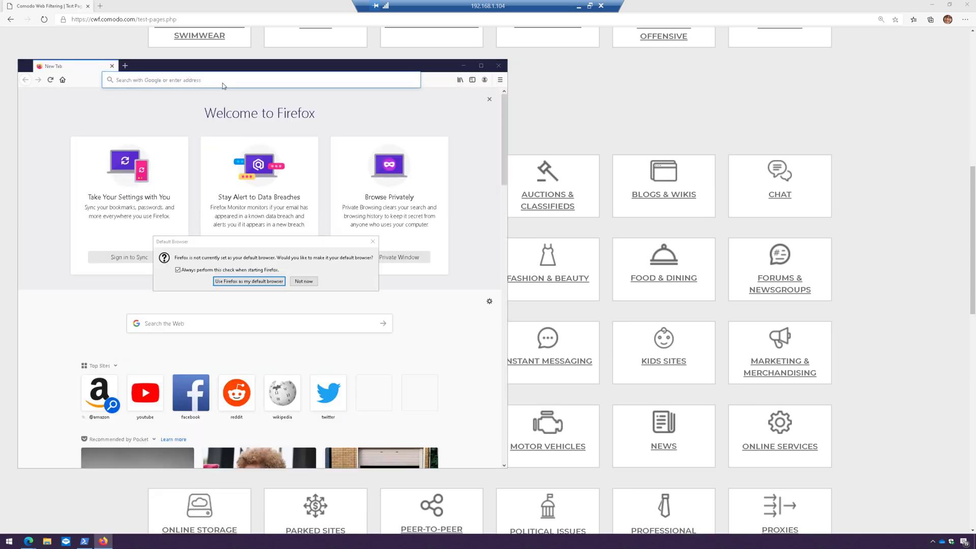
pyautogui.click(303, 281)
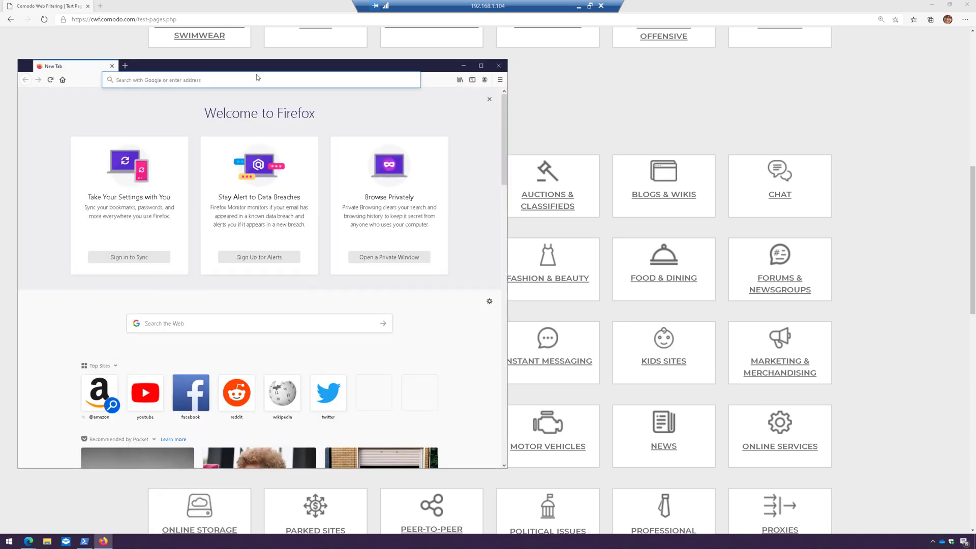
pyautogui.click(258, 79)
pyautogui.hotkey('ctrl', 'v')
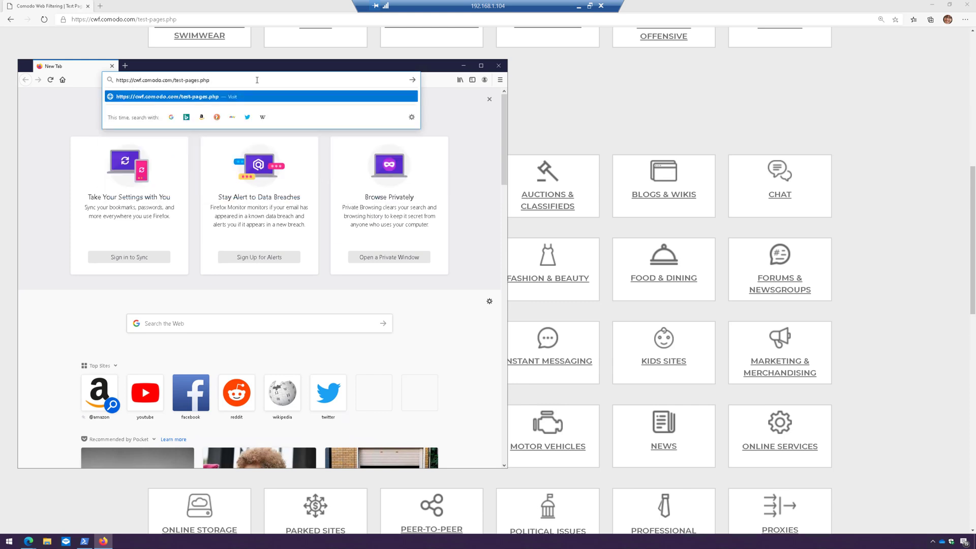
pyautogui.press('Return')
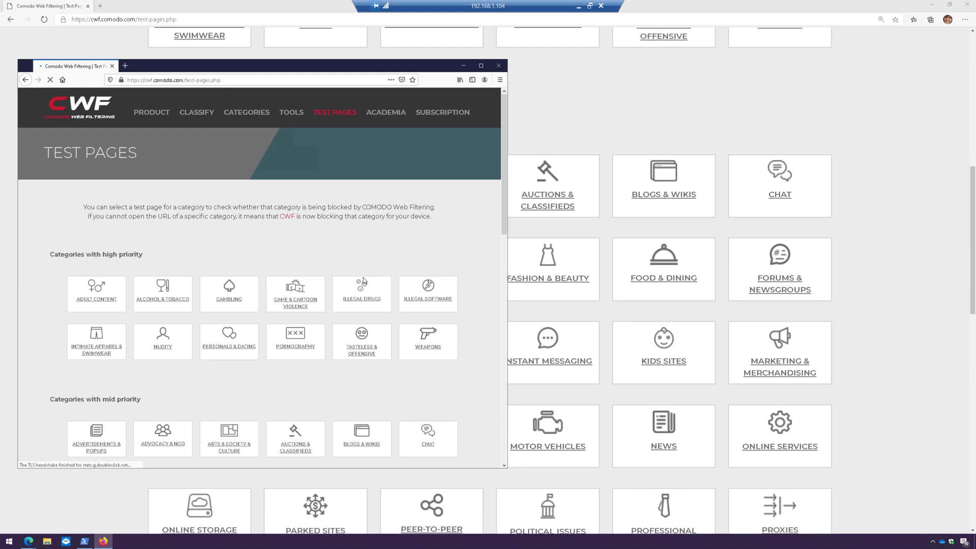
# - Open the Gambling and Tasteless & Offensive test sites and confirm both are blocked
pyautogui.scroll(3, 363, 238)
pyautogui.moveTo(372, 66); pyautogui.dragTo(515, 55)
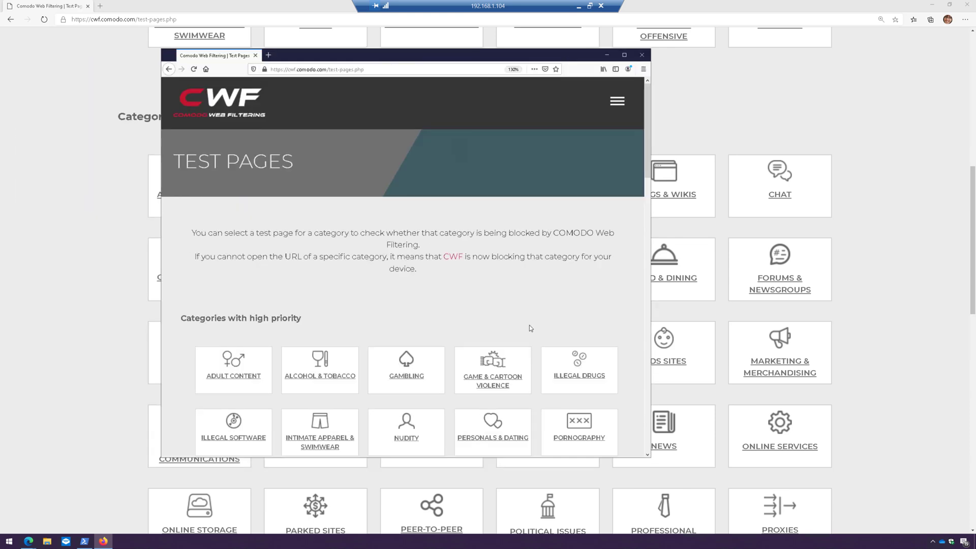
pyautogui.scroll(-2, 482, 404)
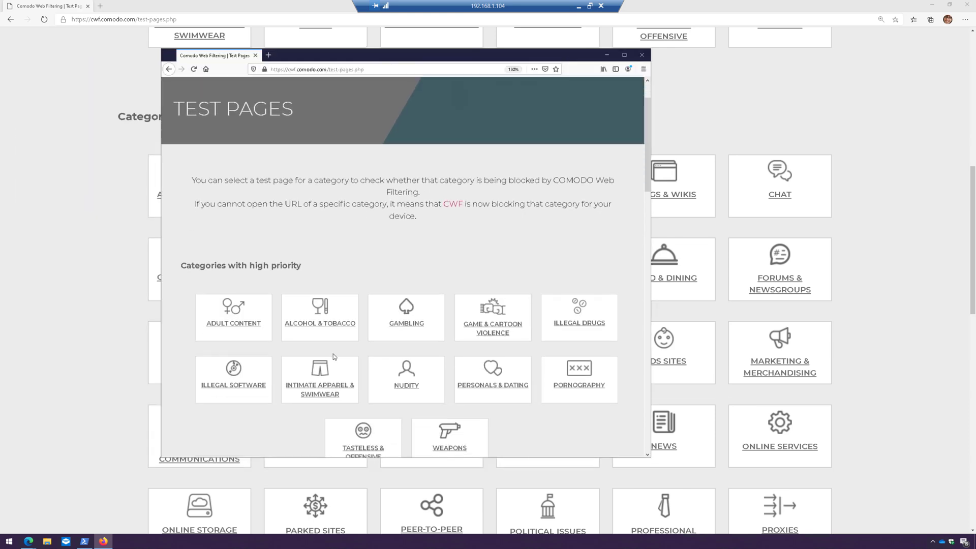
pyautogui.click(406, 325)
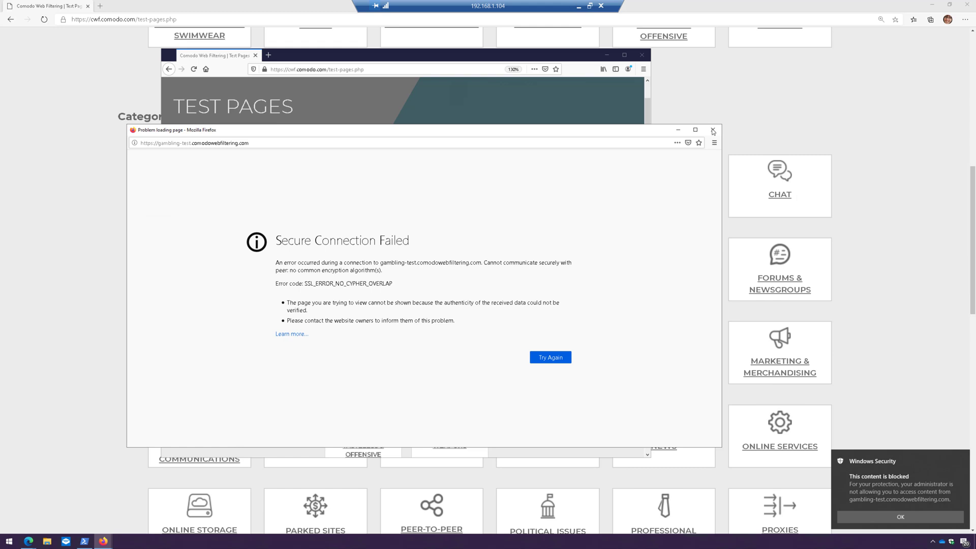
pyautogui.click(711, 131)
pyautogui.scroll(-3, 432, 341)
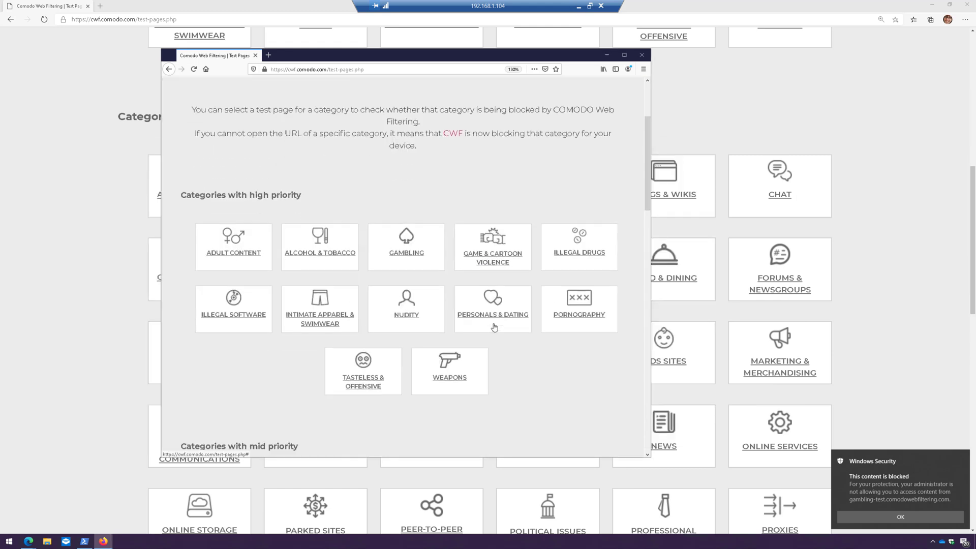
pyautogui.click(375, 345)
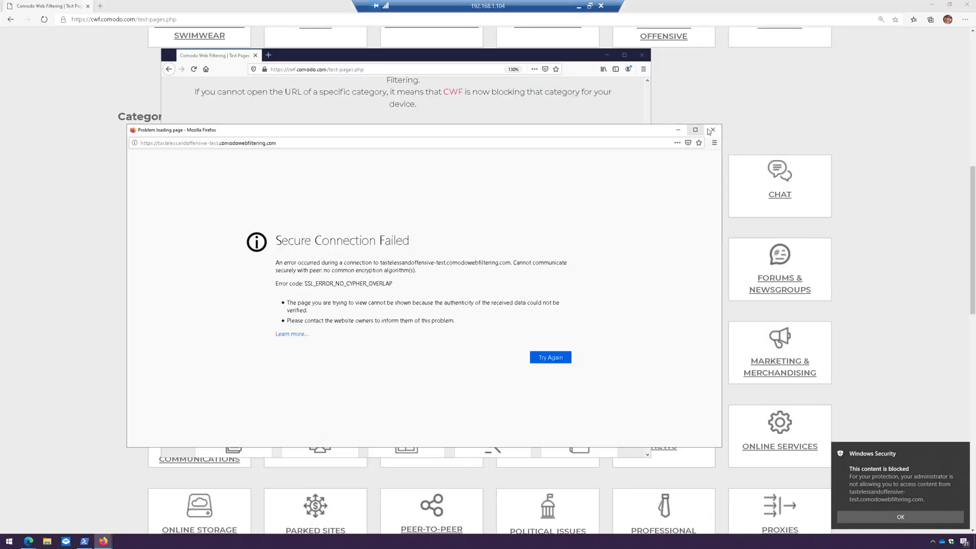
pyautogui.click(708, 131)
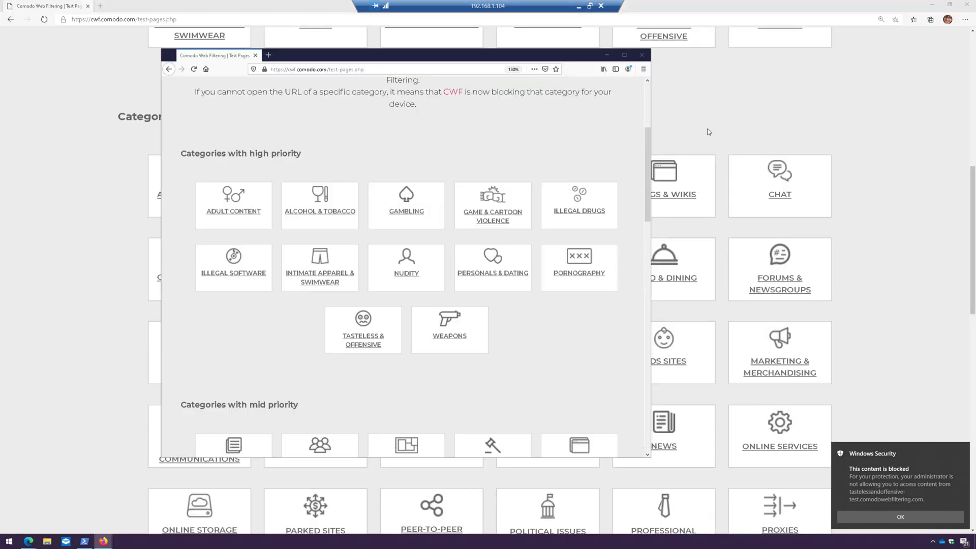
# - Launch Chrome, load the pasted Comodo test-pages URL, and close the Firefox window
pyautogui.click(10, 541)
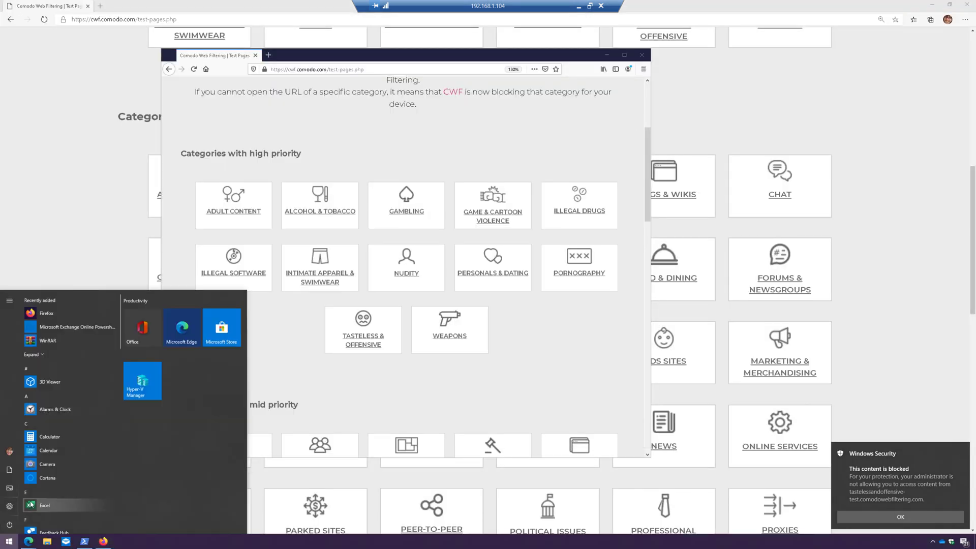
pyautogui.write('chrome')
pyautogui.press('Return')
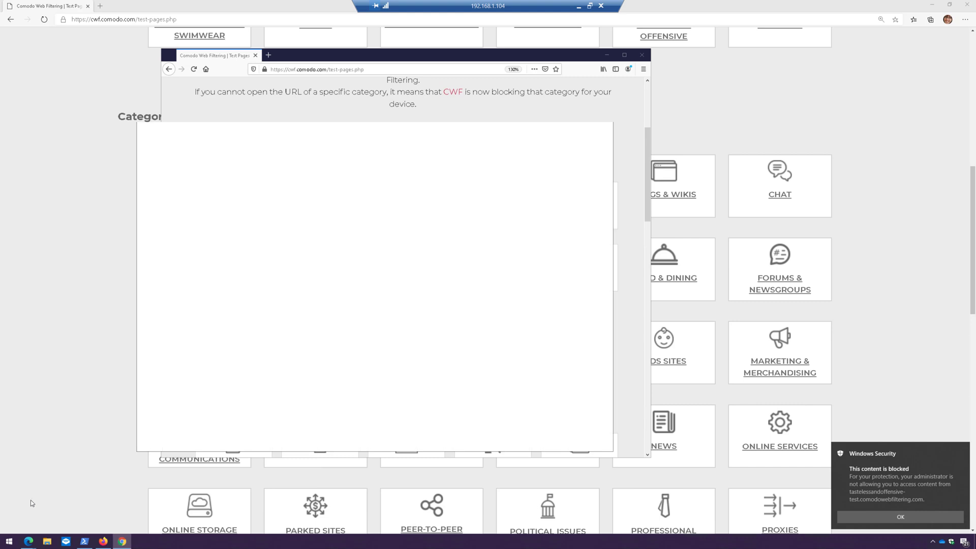
pyautogui.click(264, 145)
pyautogui.write('cwf.comodo.com/test-pages.php')
pyautogui.press('Return')
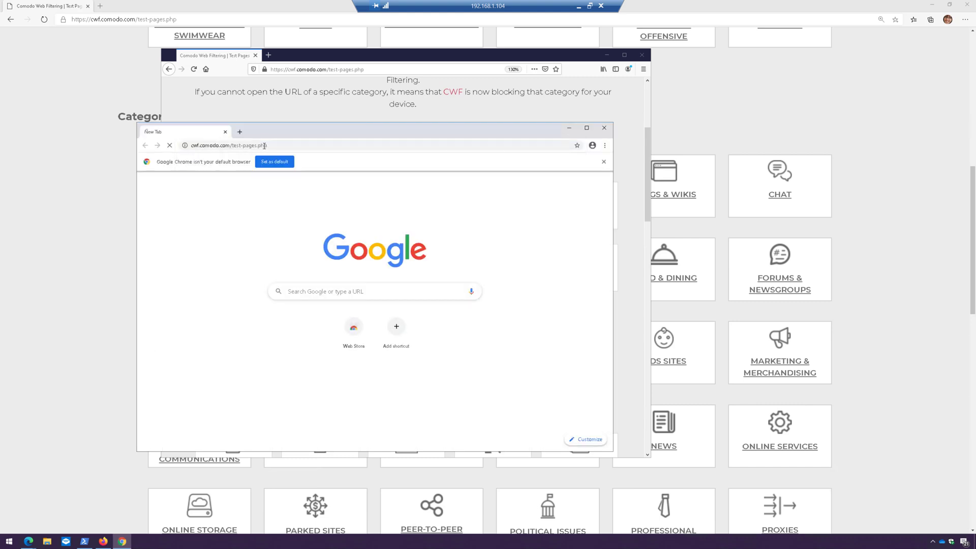
pyautogui.click(642, 54)
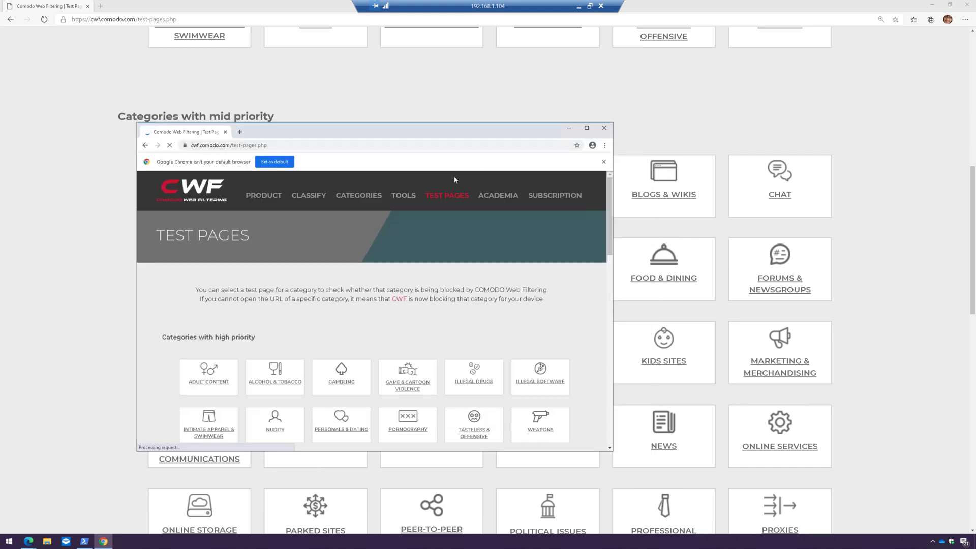
# - Confirm the Alcohol & Tobacco and Game Playing & Game Media test sites are blocked, then close Chrome
pyautogui.scroll(-2, 355, 337)
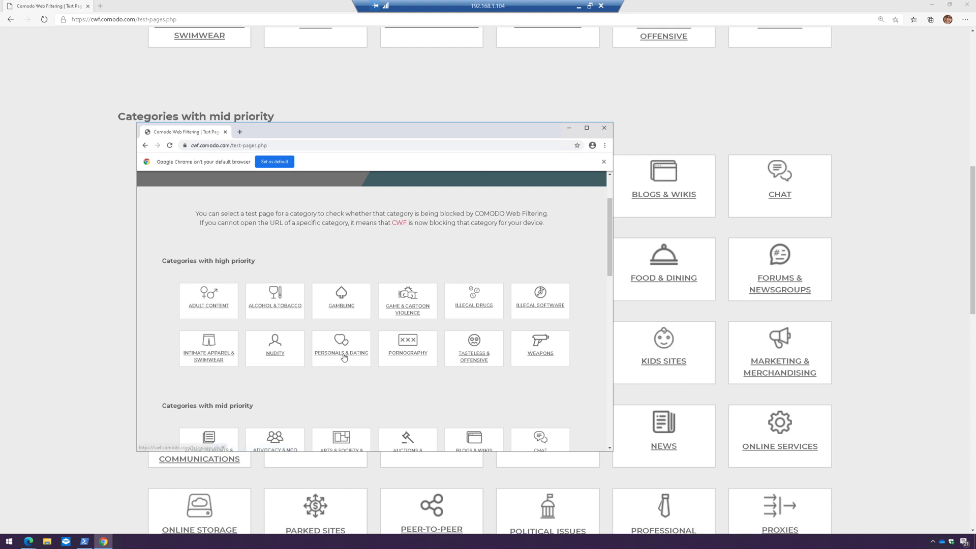
pyautogui.click(277, 311)
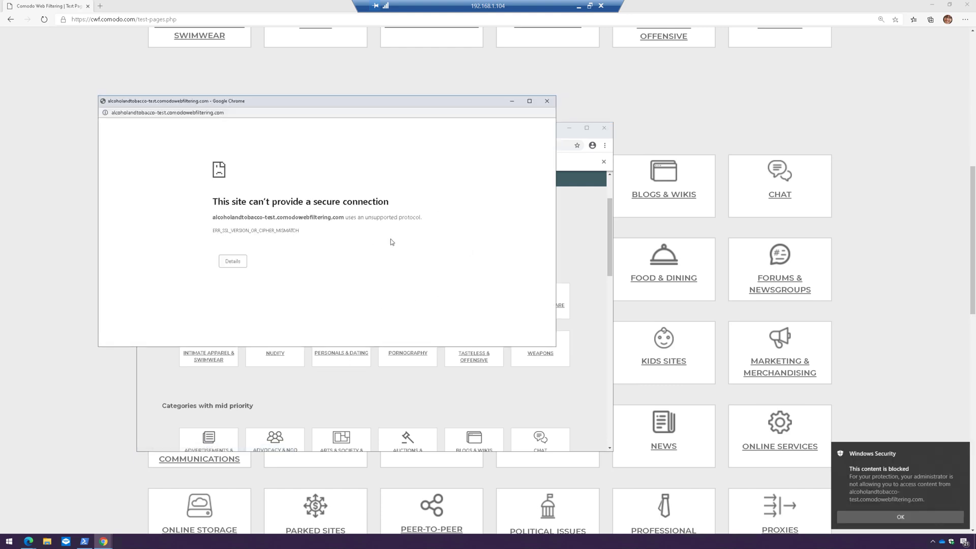
pyautogui.click(547, 100)
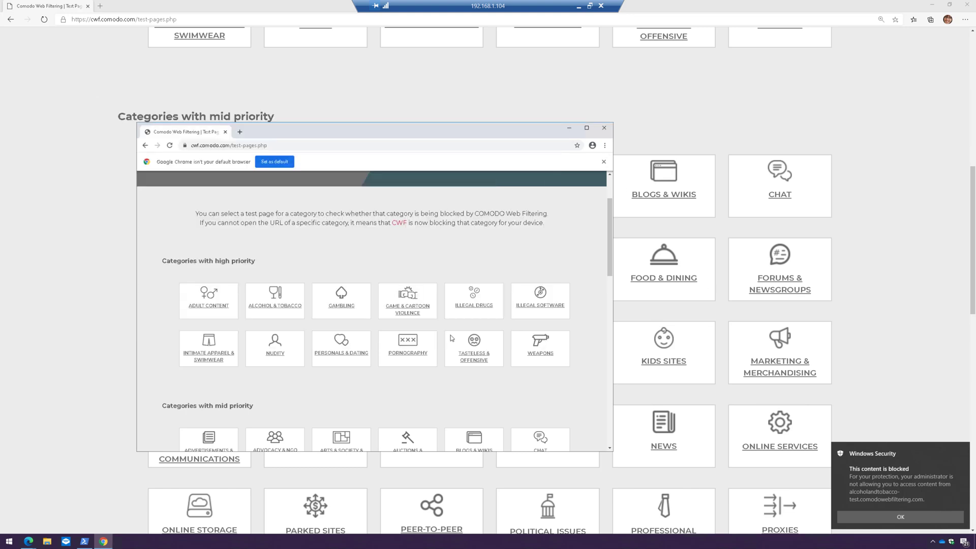
pyautogui.scroll(-5, 450, 335)
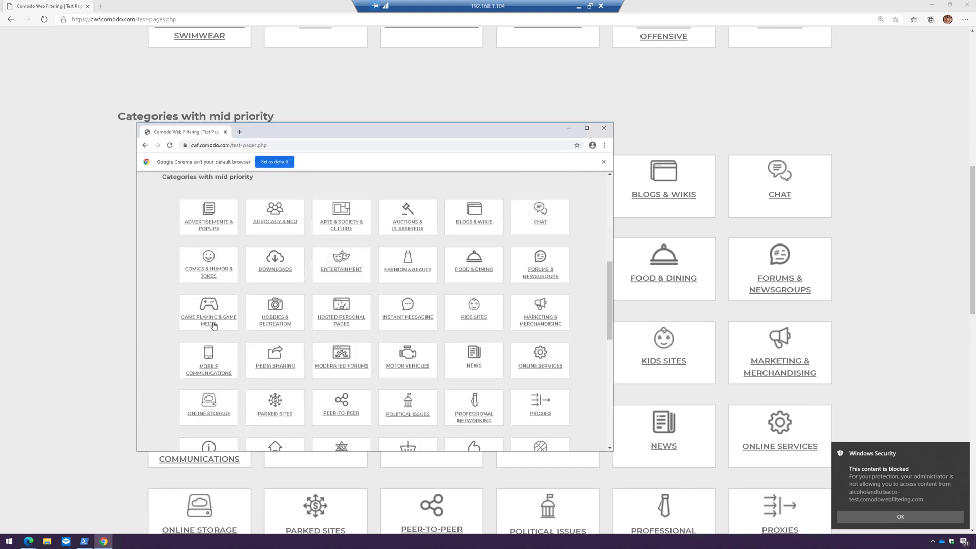
pyautogui.click(213, 324)
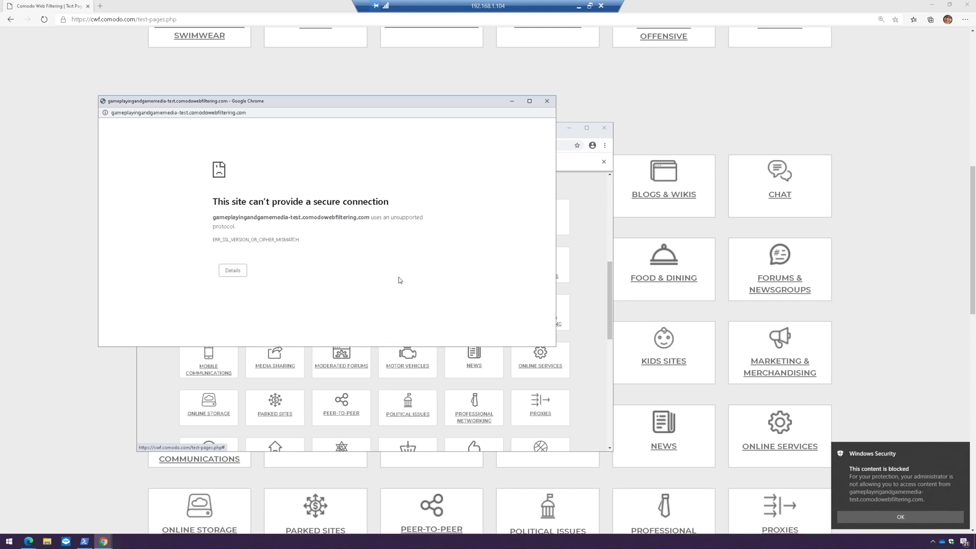
pyautogui.click(547, 101)
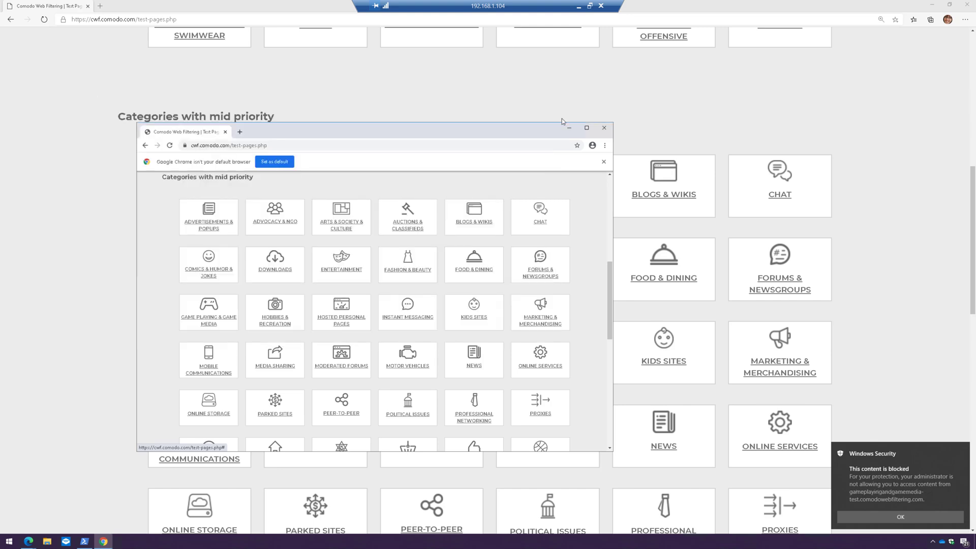
pyautogui.click(604, 128)
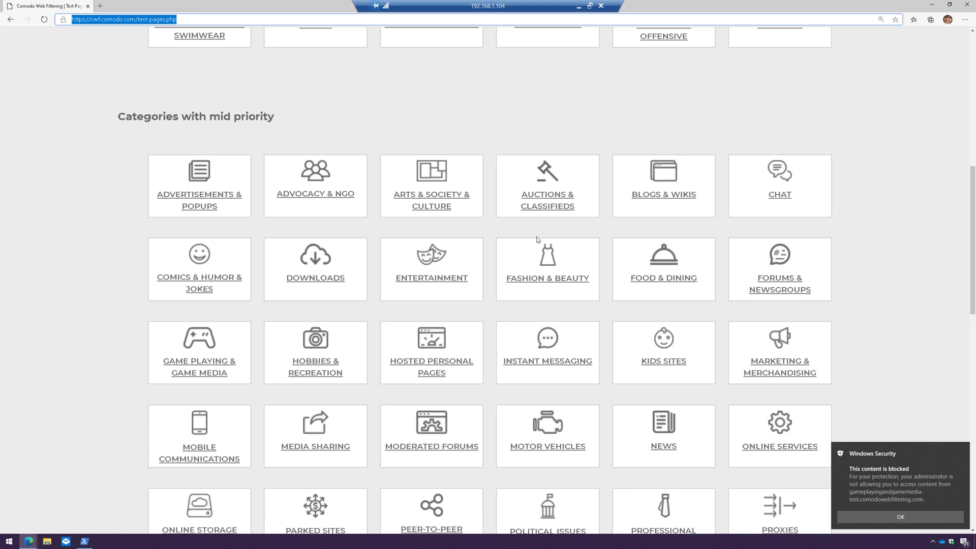
# - Open the Game & Cartoon Violence test page, see Edge block it, and close the warning window
pyautogui.scroll(6, 536, 239)
pyautogui.click(544, 251)
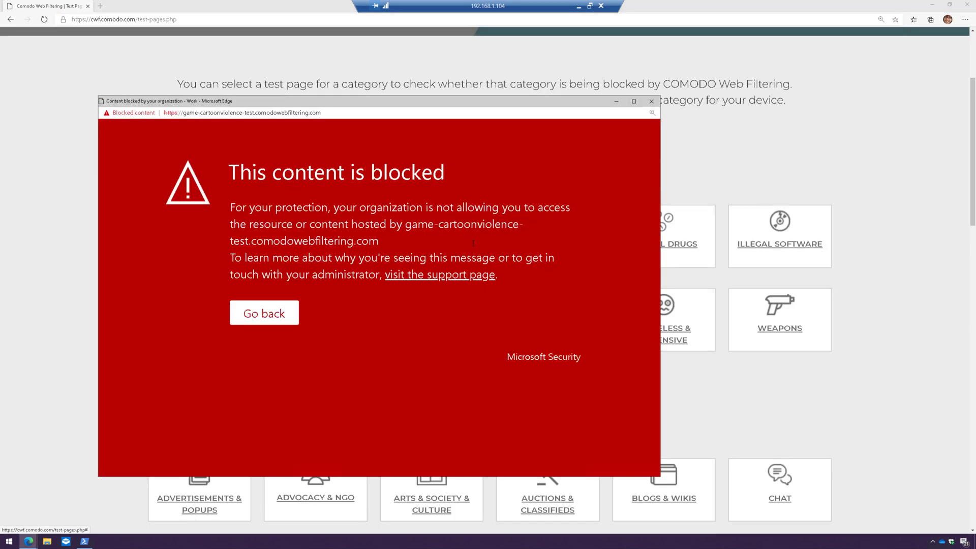
pyautogui.click(650, 102)
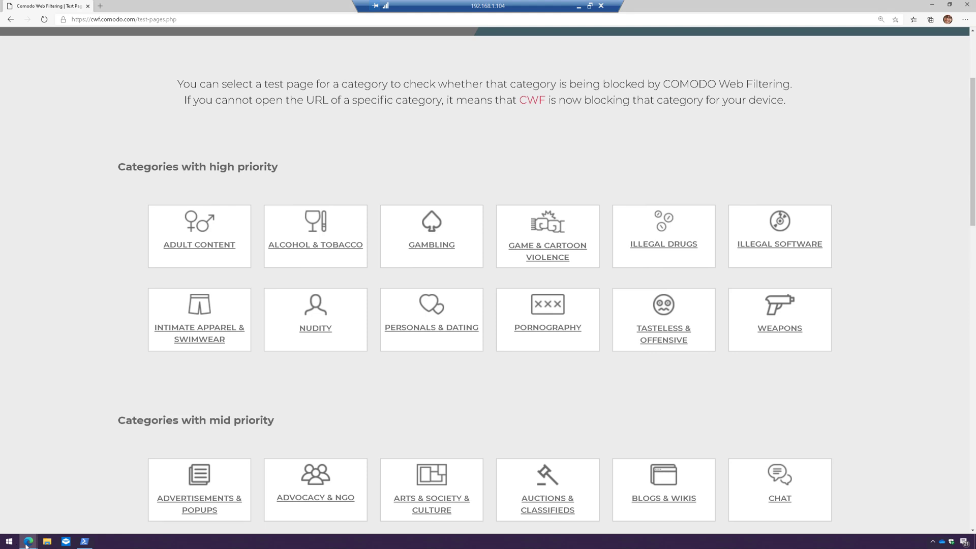
pyautogui.moveTo(26, 545)
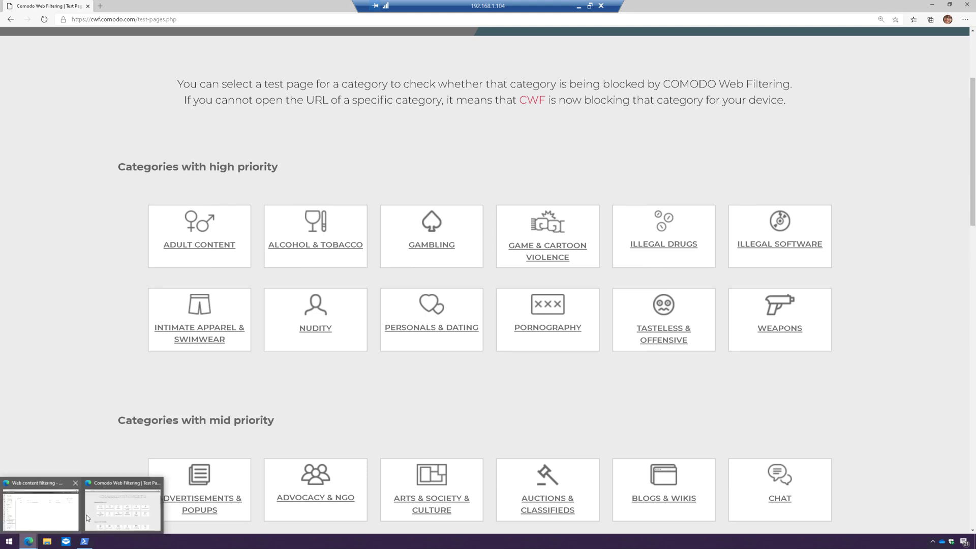
# - Open Reports > Web protection and review 6 threat detections, 12 requests and 8 content-filtering blocks
pyautogui.doubleClick(174, 7)
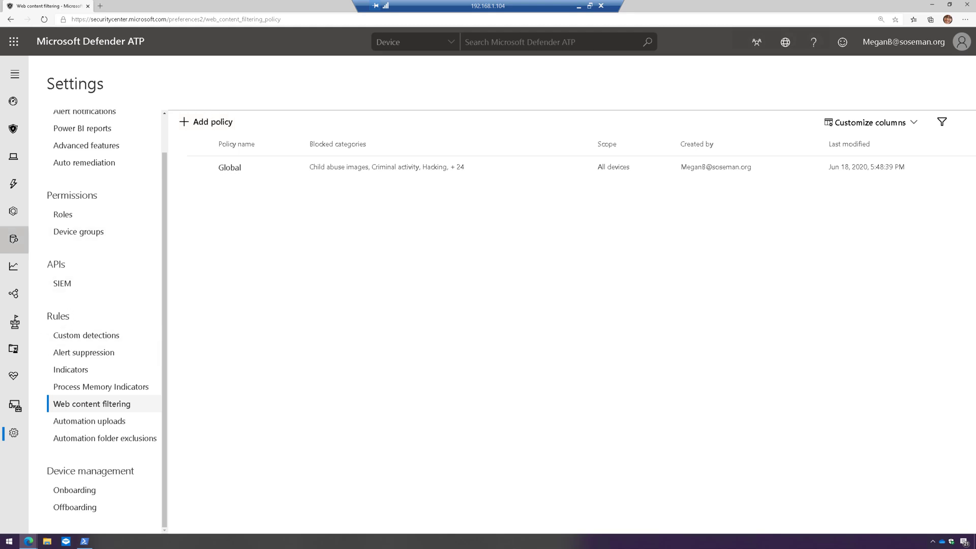
pyautogui.click(26, 63)
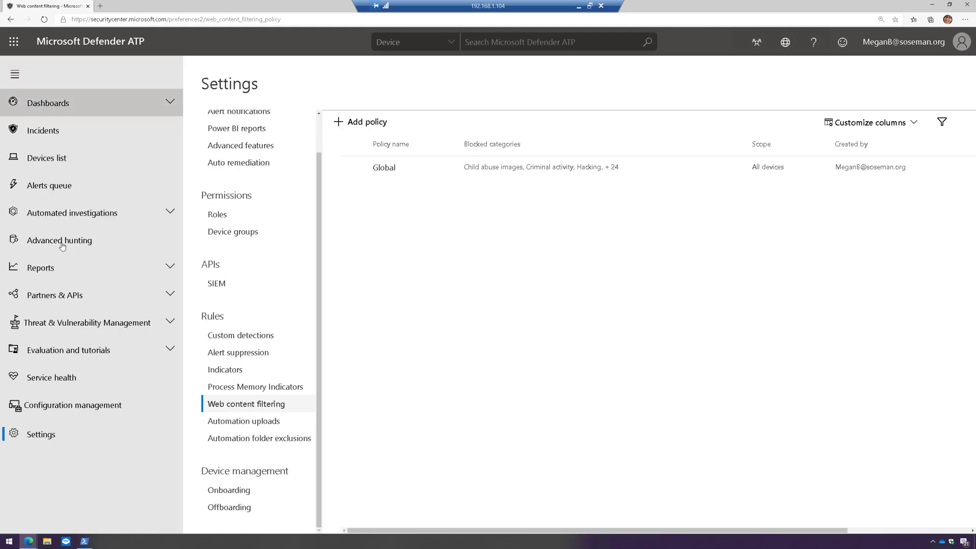
pyautogui.click(51, 267)
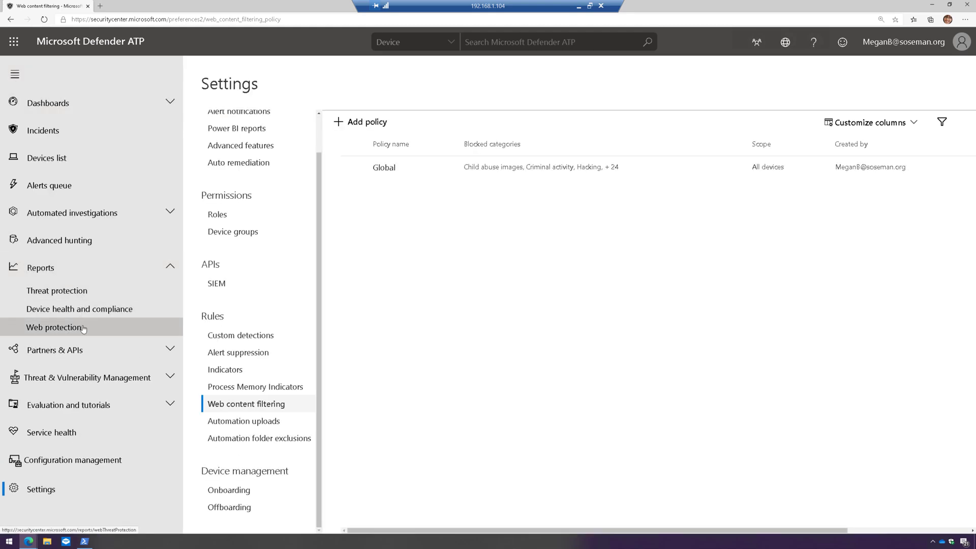
pyautogui.click(83, 329)
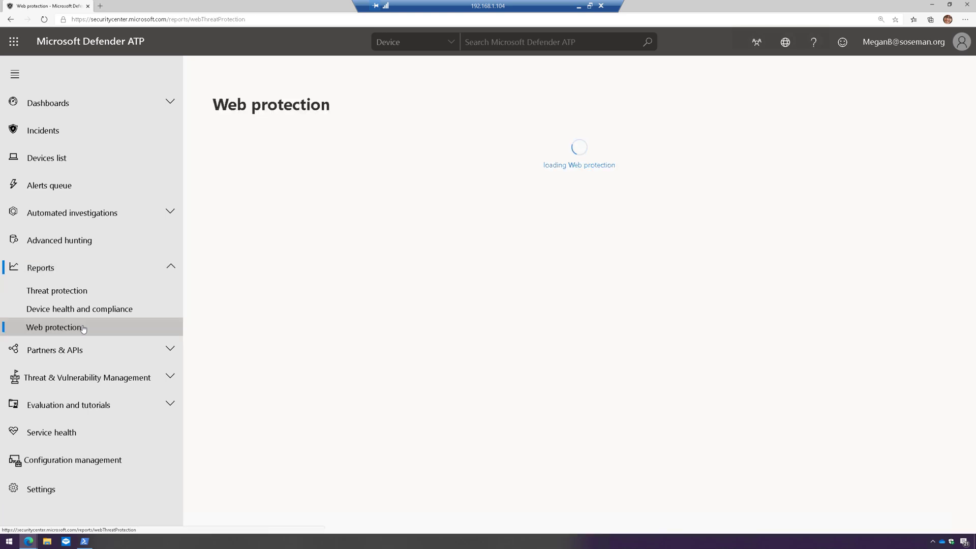
pyautogui.click(15, 74)
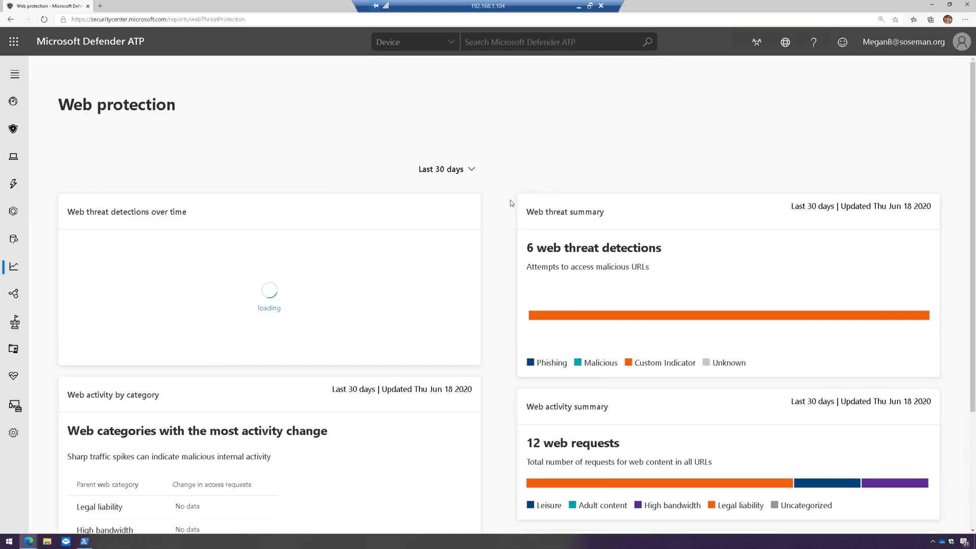
pyautogui.scroll(-2, 506, 207)
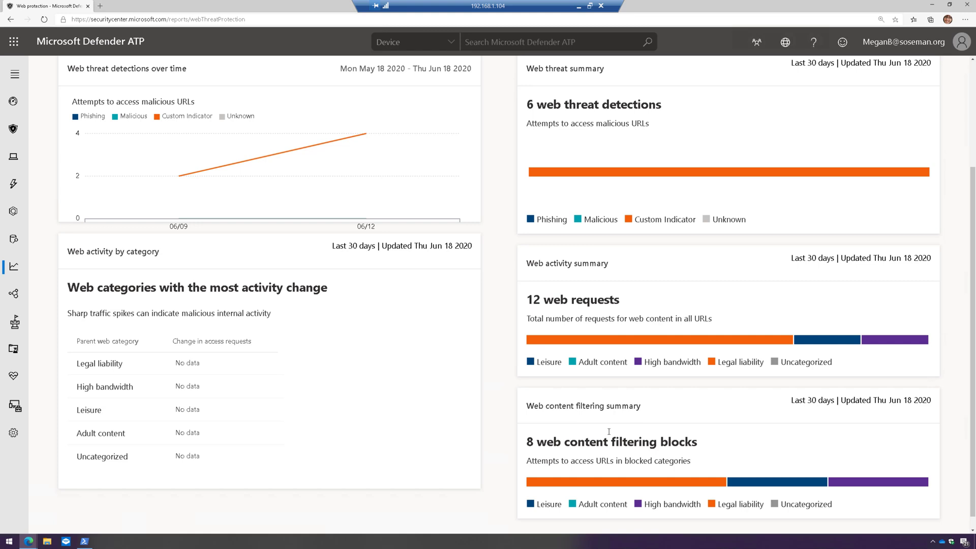
pyautogui.click(676, 483)
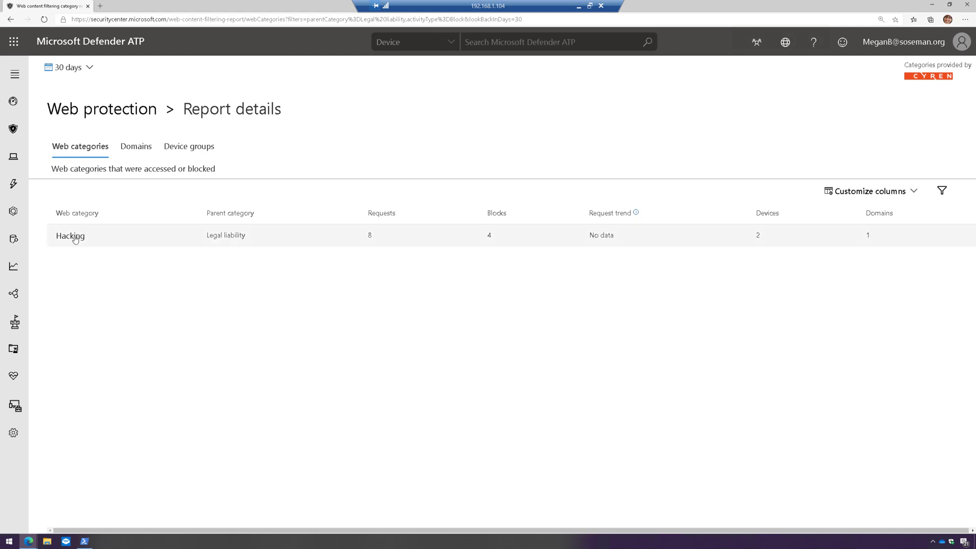
pyautogui.click(136, 146)
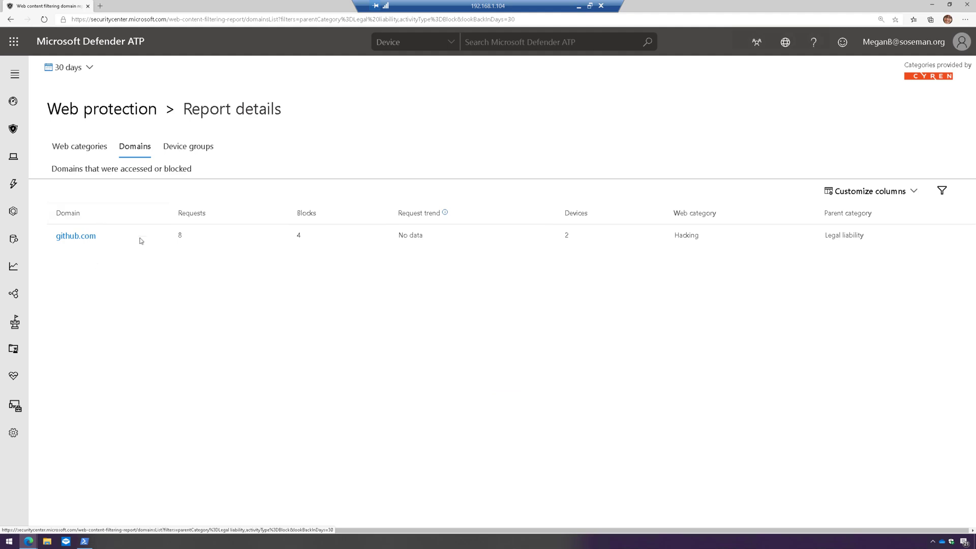
pyautogui.click(190, 148)
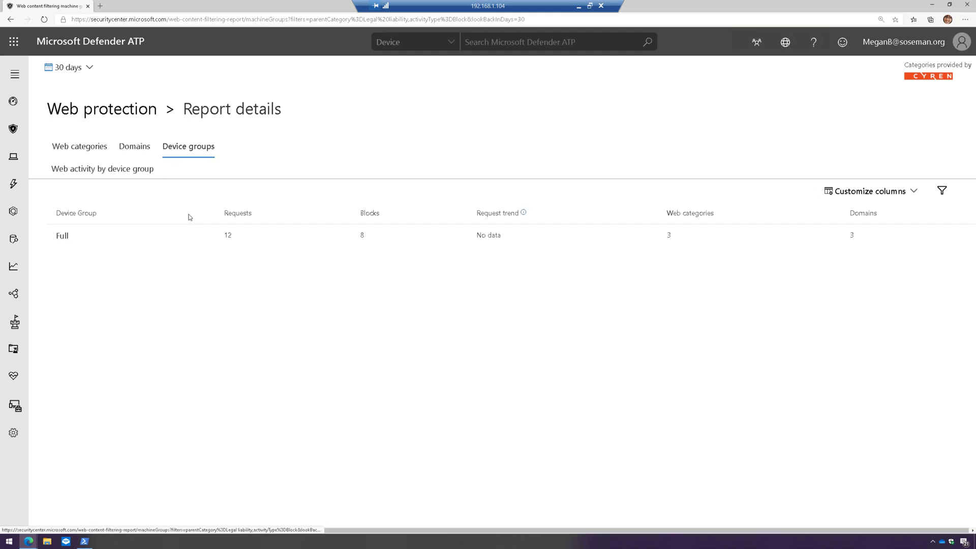
pyautogui.click(168, 238)
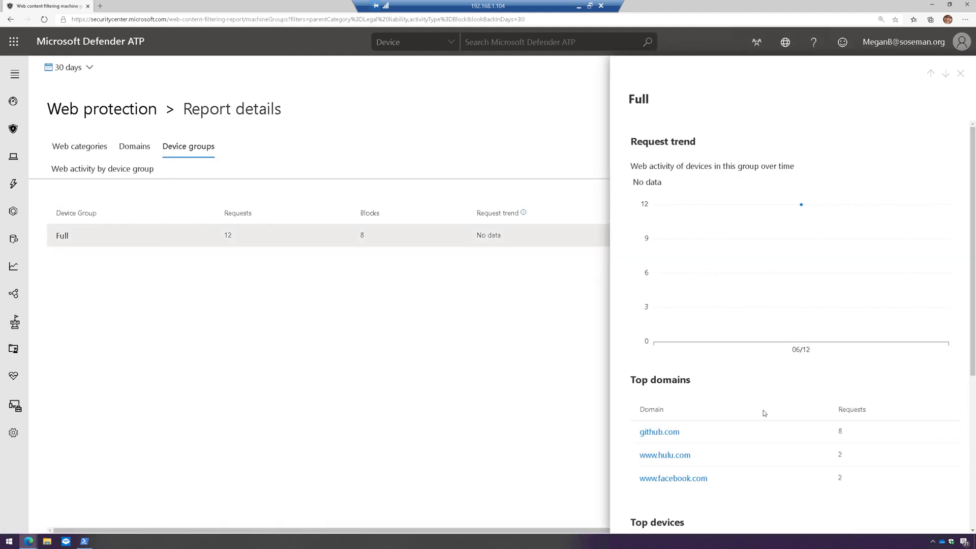
pyautogui.scroll(-1, 754, 447)
pyautogui.scroll(-2, 754, 442)
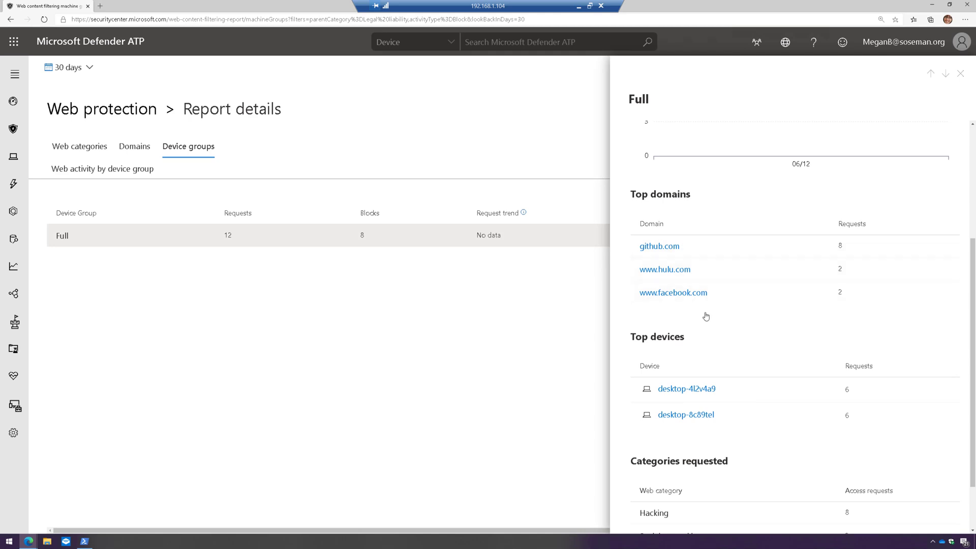
pyautogui.scroll(-1, 695, 312)
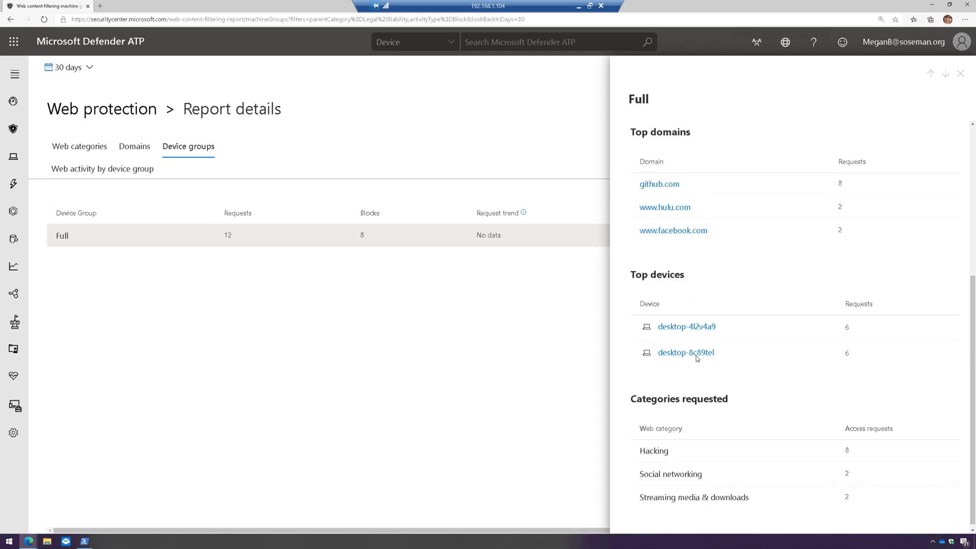
pyautogui.click(117, 110)
pyautogui.scroll(-3, 502, 250)
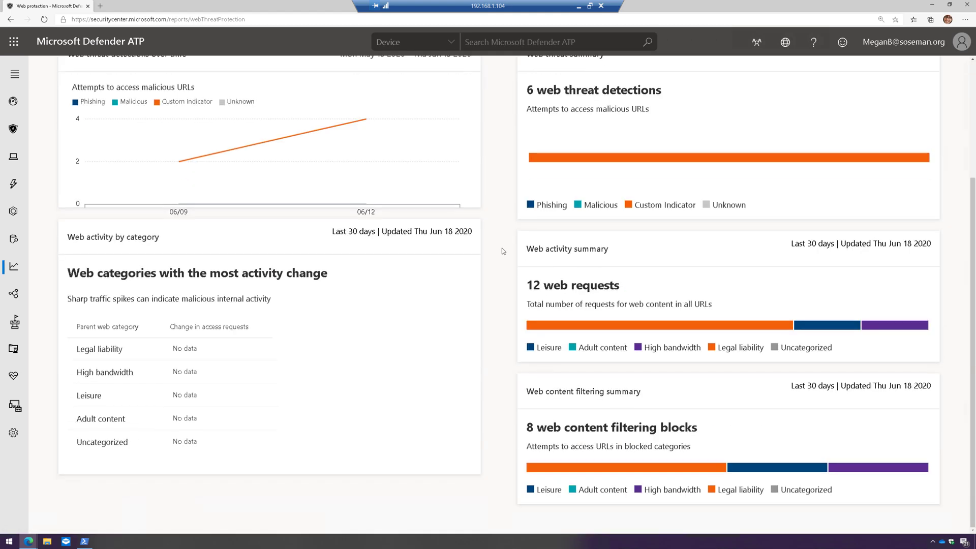
pyautogui.scroll(1, 502, 251)
pyautogui.scroll(1, 502, 250)
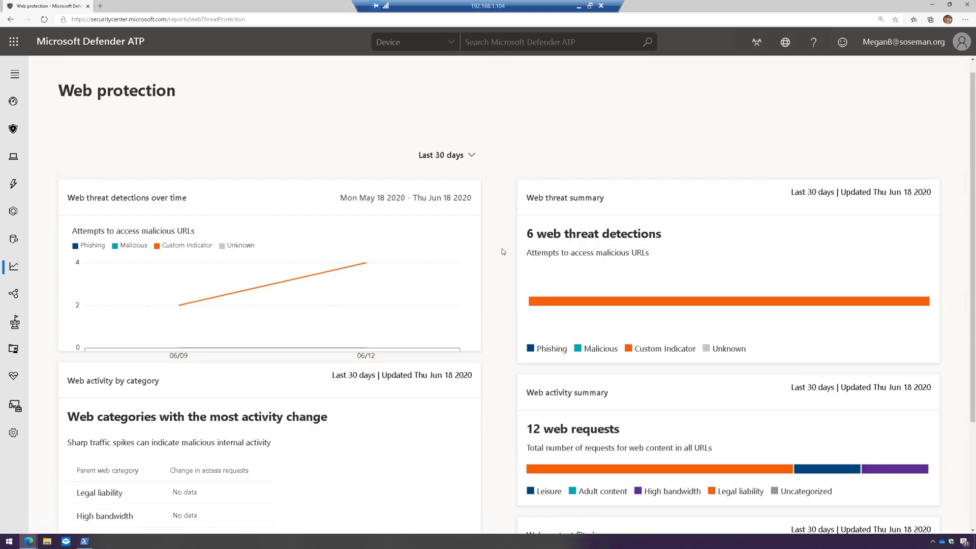
pyautogui.click(14, 75)
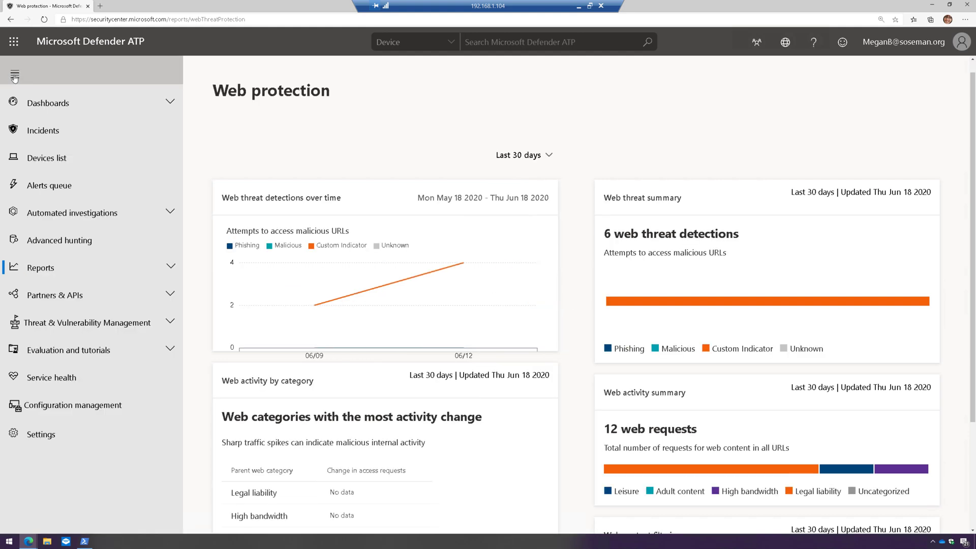
pyautogui.click(14, 75)
pyautogui.scroll(-2, 500, 242)
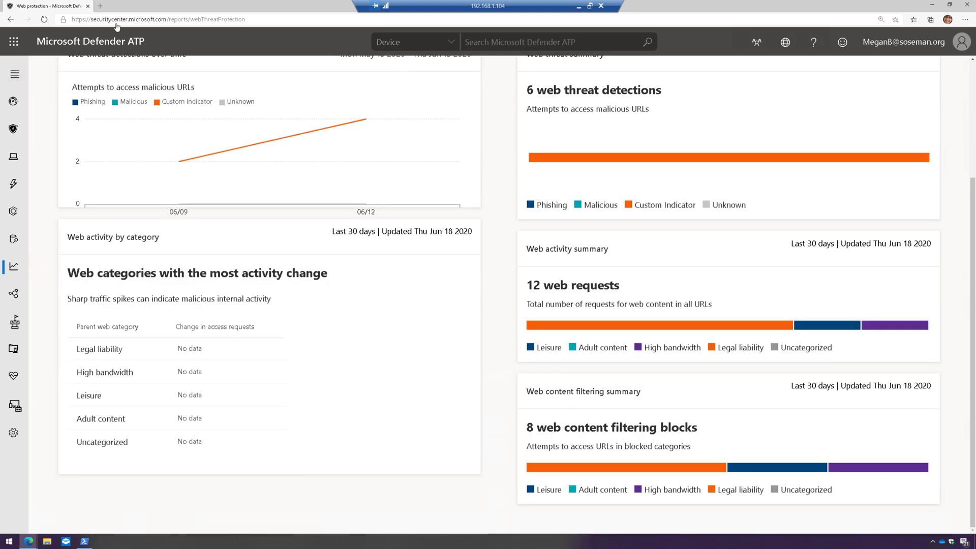
pyautogui.click(100, 5)
pyautogui.write('w')
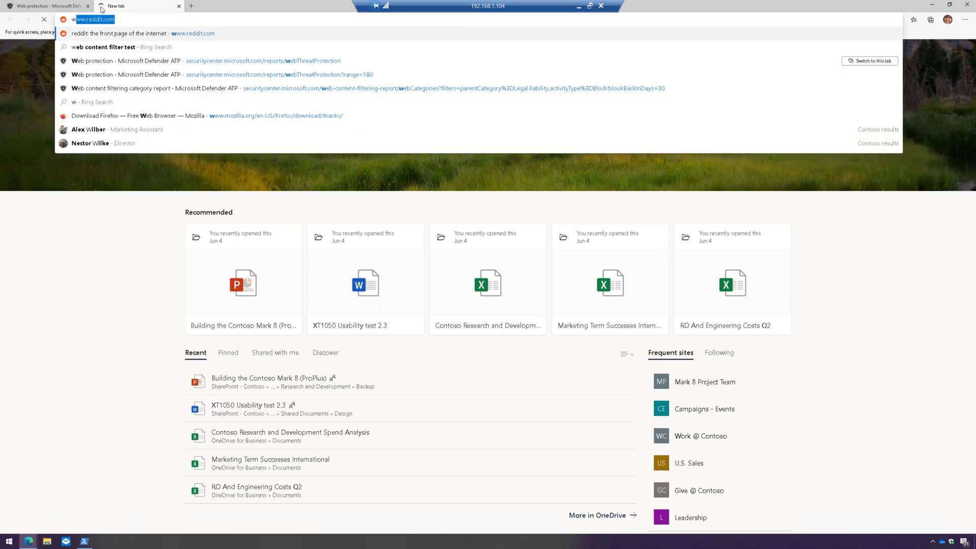
pyautogui.write('ww.netflix.co')
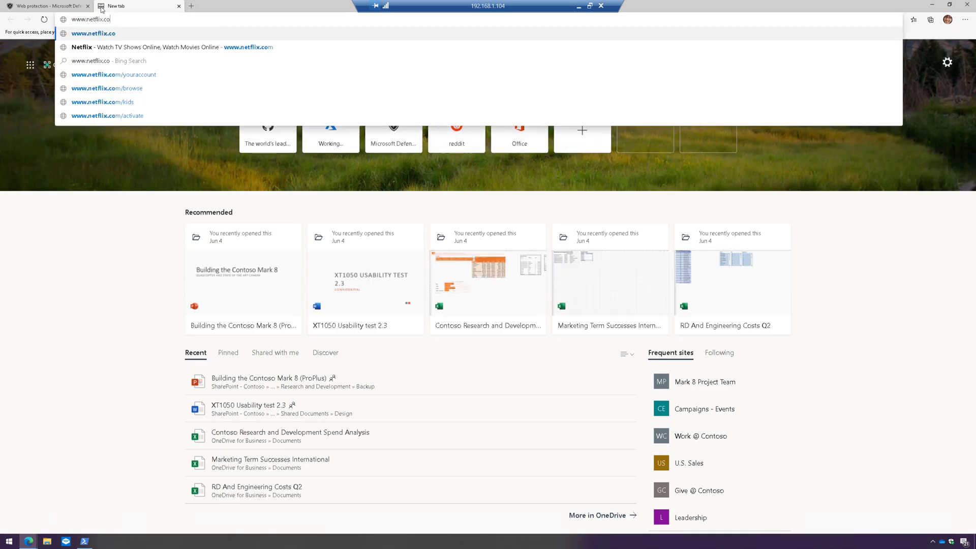
pyautogui.write('m')
pyautogui.press('Return')
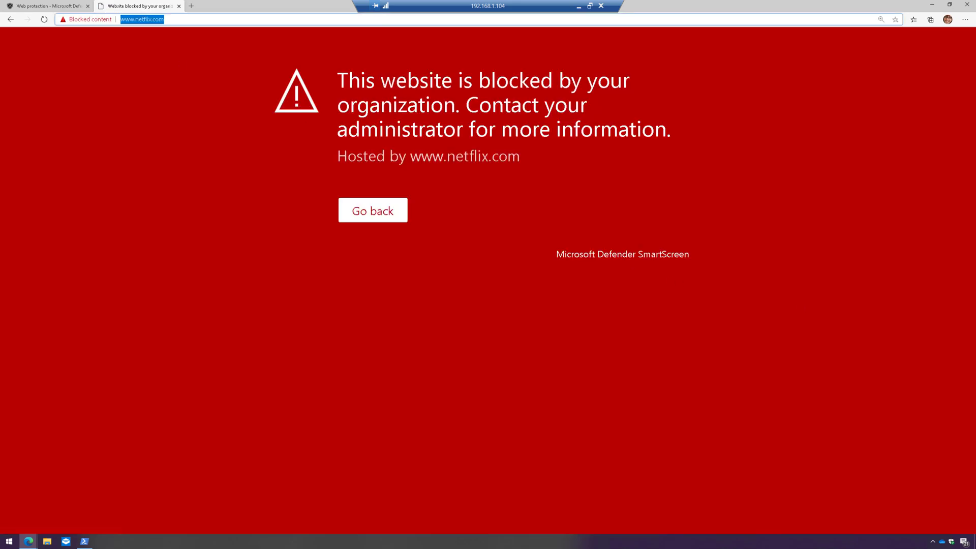